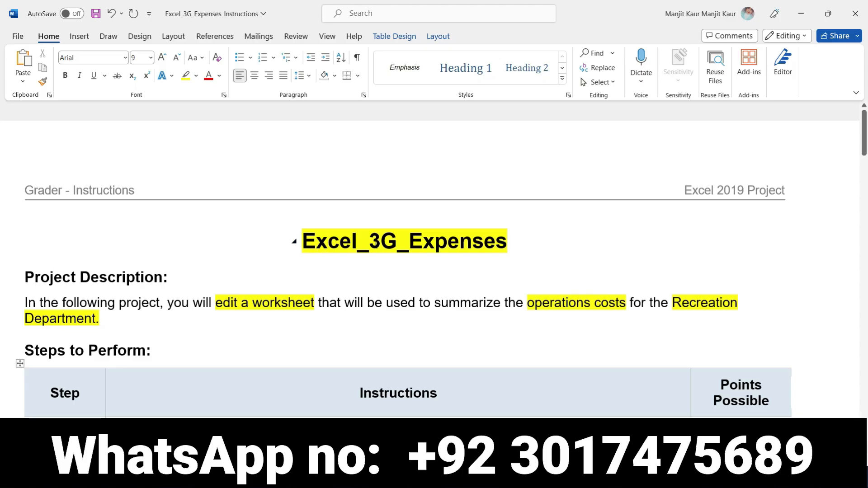
Step: Make the step 1 instruction text in the table bold and highlight it in yellow
{"action": "scroll", "coordinate": [210, 336], "scroll_direction": "down", "scroll_amount": 3}
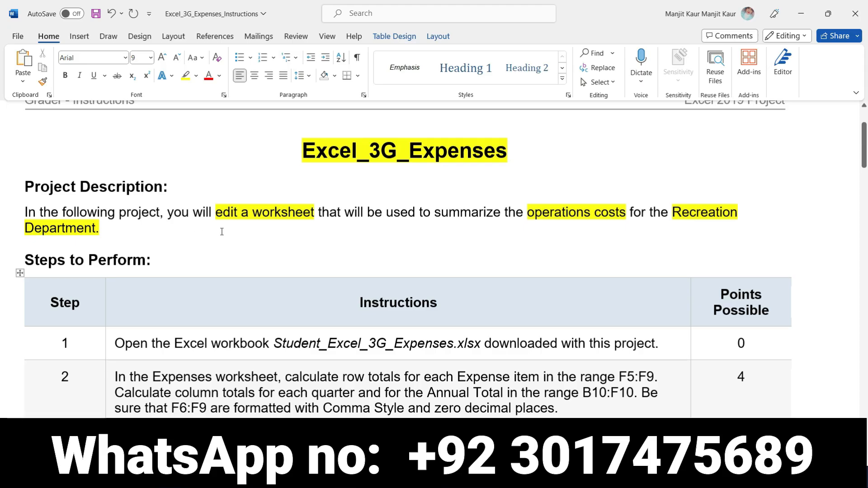
{"action": "scroll", "coordinate": [222, 232], "scroll_direction": "up", "scroll_amount": 3}
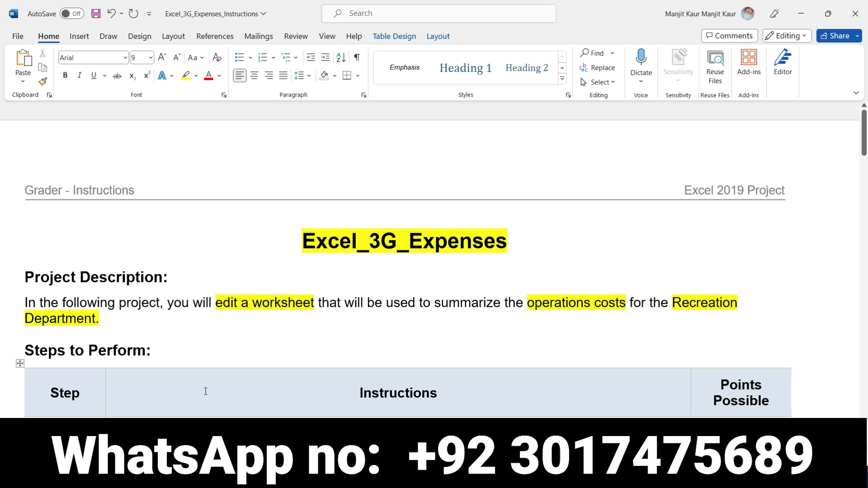
{"action": "scroll", "coordinate": [206, 391], "scroll_direction": "down", "scroll_amount": 2}
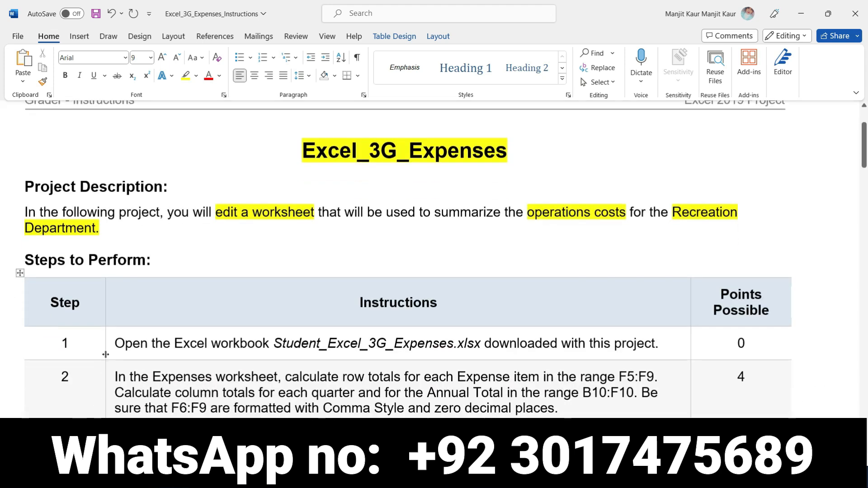
{"action": "left_click", "coordinate": [108, 350]}
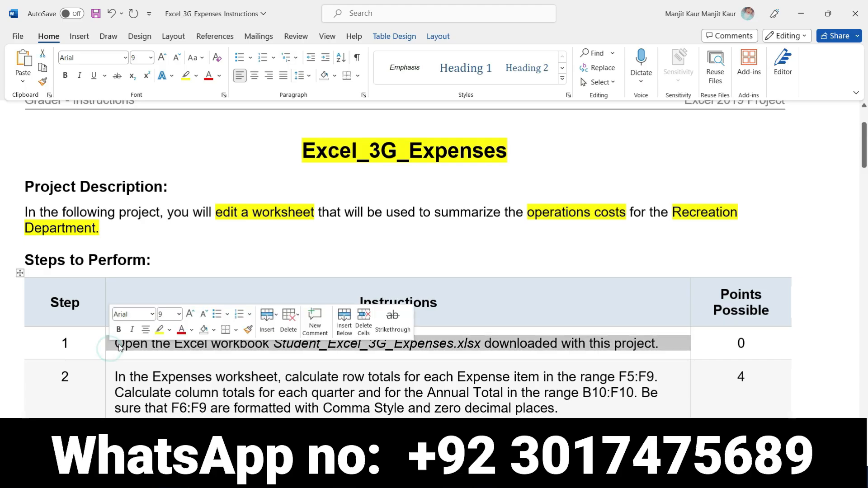
{"action": "left_click", "coordinate": [118, 329]}
{"action": "left_click", "coordinate": [157, 329]}
{"action": "left_click", "coordinate": [176, 363]}
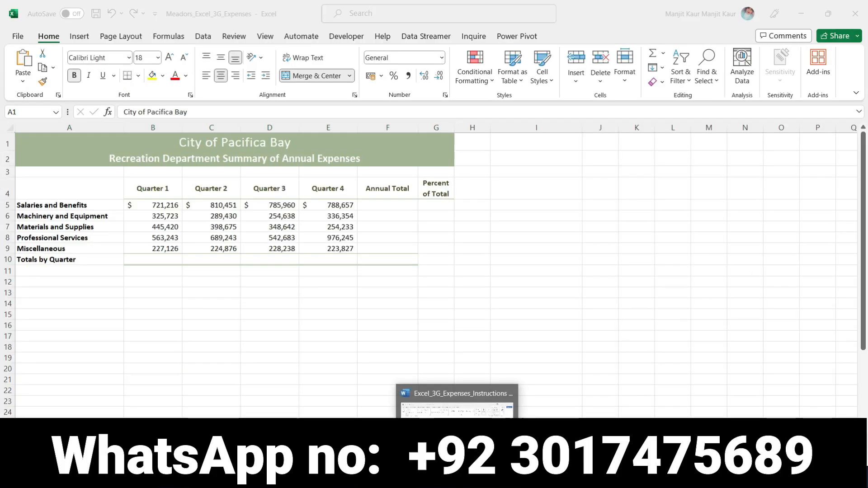
Step: Switch back to the Word instructions and remove the bold and yellow highlight from the step 1 text
{"action": "left_click", "coordinate": [456, 477]}
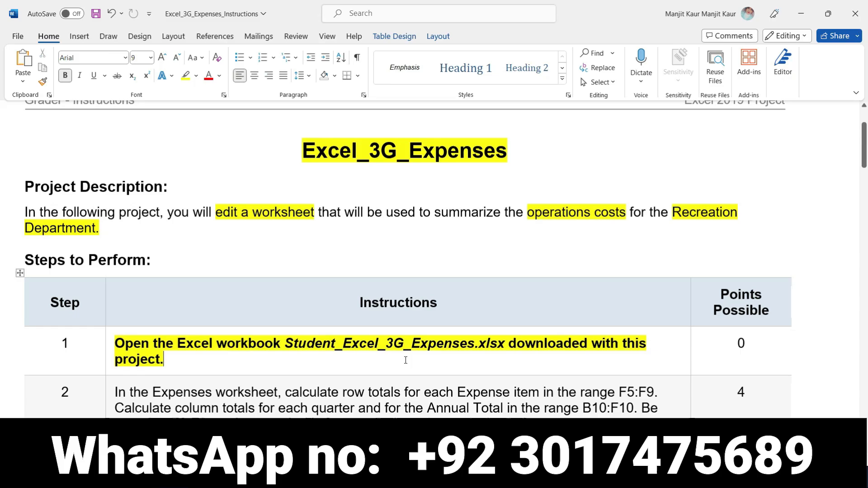
{"action": "left_click", "coordinate": [110, 349]}
{"action": "left_click", "coordinate": [122, 327]}
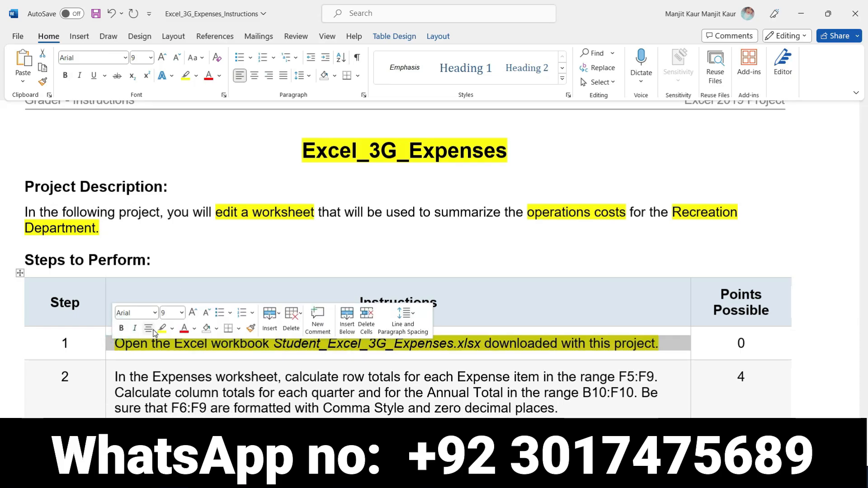
{"action": "left_click", "coordinate": [163, 329]}
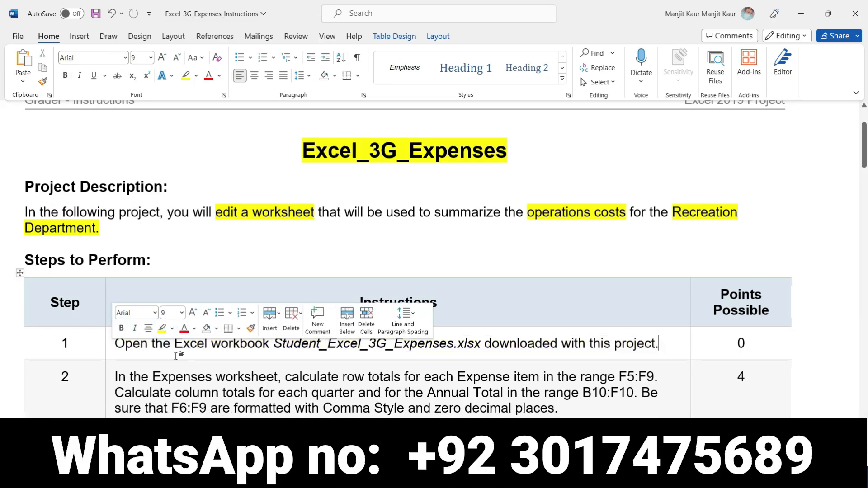
Step: Make the step 2 instruction text in the table bold and highlight it in yellow
{"action": "left_click", "coordinate": [112, 379]}
{"action": "left_click", "coordinate": [122, 358]}
{"action": "left_click", "coordinate": [161, 358]}
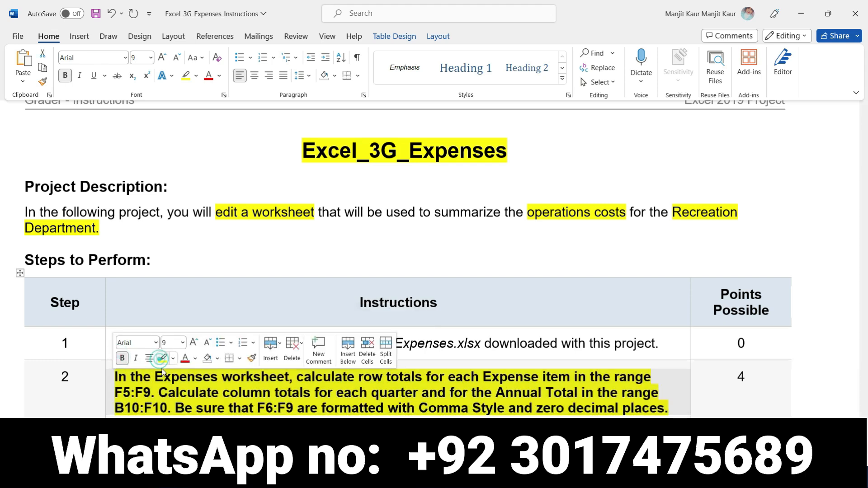
{"action": "left_click", "coordinate": [175, 408]}
Step: Examine the Expenses worksheet in Excel and the row totals requirement in step 2 of the Word instructions
{"action": "scroll", "coordinate": [203, 410], "scroll_direction": "down", "scroll_amount": 2}
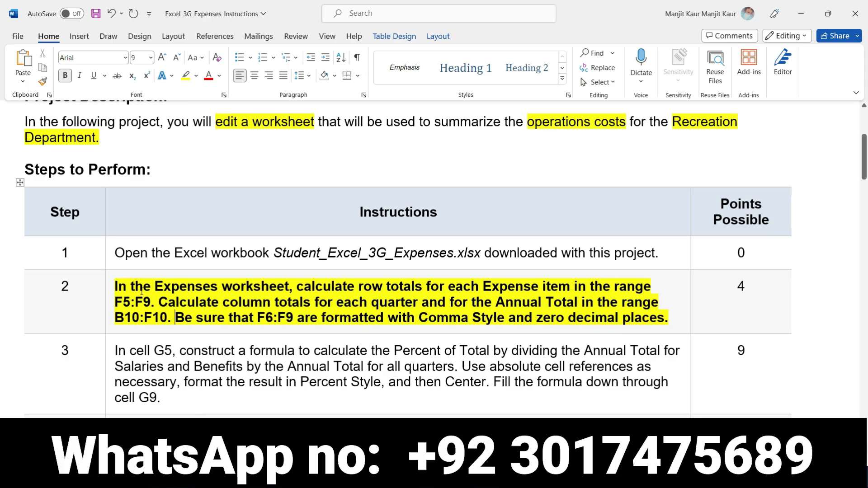
{"action": "left_click_drag", "start_coordinate": [154, 286], "coordinate": [289, 287]}
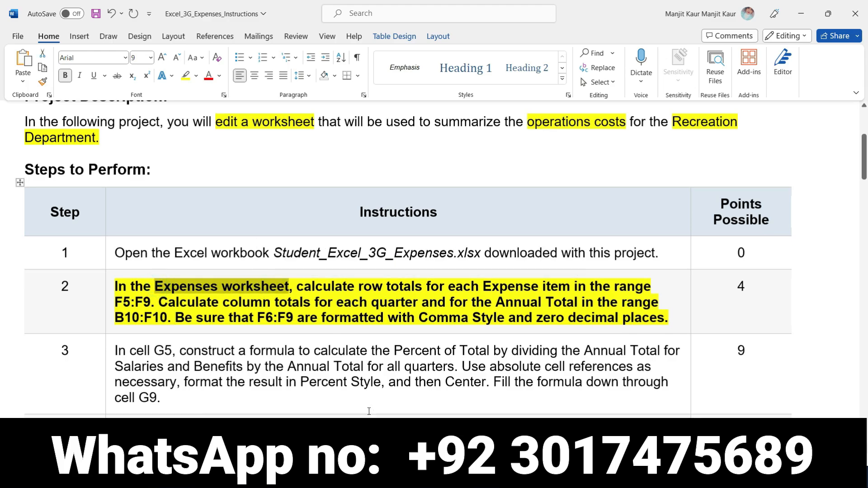
{"action": "key", "text": "alt+Tab"}
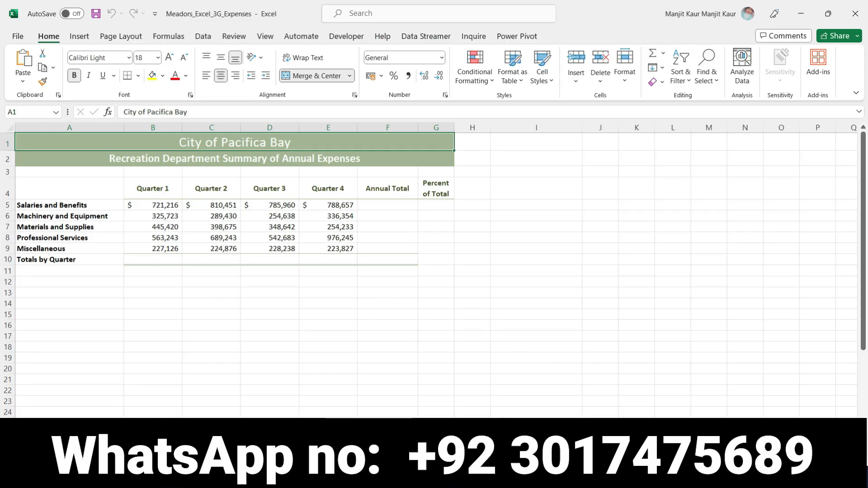
{"action": "scroll", "coordinate": [429, 271], "scroll_direction": "up", "scroll_amount": 2}
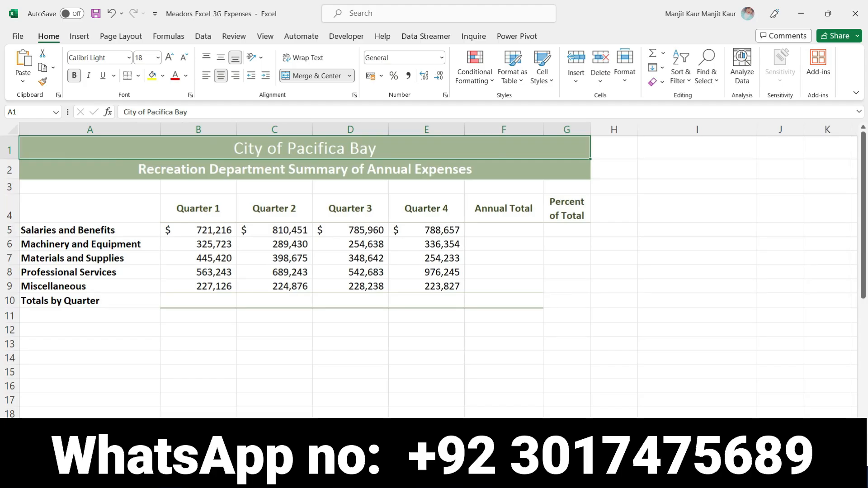
{"action": "scroll", "coordinate": [429, 271], "scroll_direction": "up", "scroll_amount": 1}
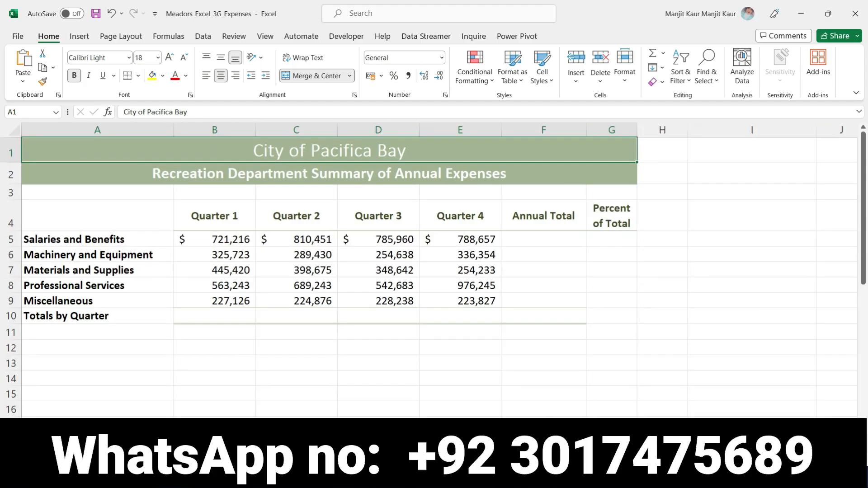
{"action": "key", "text": "alt+Tab"}
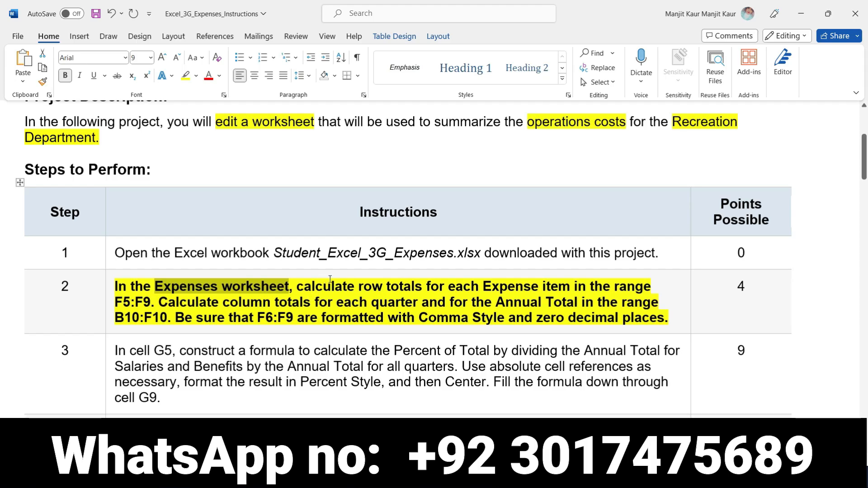
{"action": "left_click", "coordinate": [333, 285]}
{"action": "left_click_drag", "start_coordinate": [363, 290], "coordinate": [654, 290]}
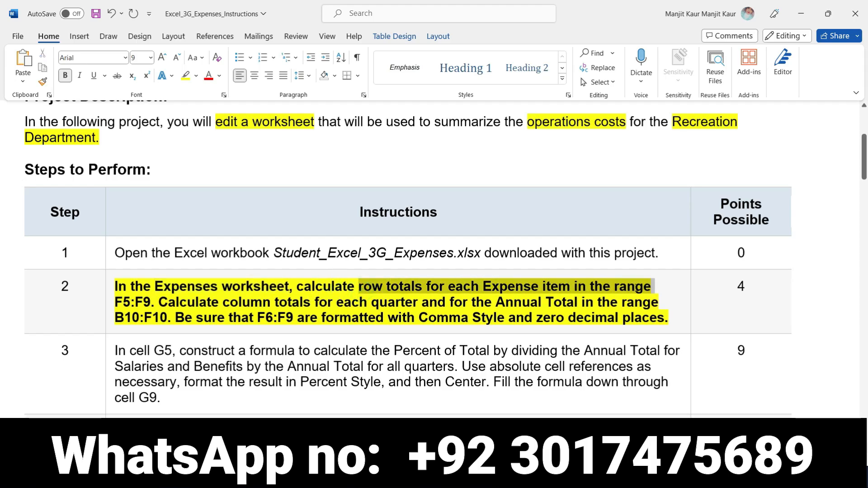
Step: Copy the F5:F9 reference from step 2, switch to Excel, and total B5:E5 in F5, filling the SUM formula down through F9
{"action": "left_click_drag", "start_coordinate": [151, 301], "coordinate": [120, 303]}
{"action": "key", "text": "ctrl+c"}
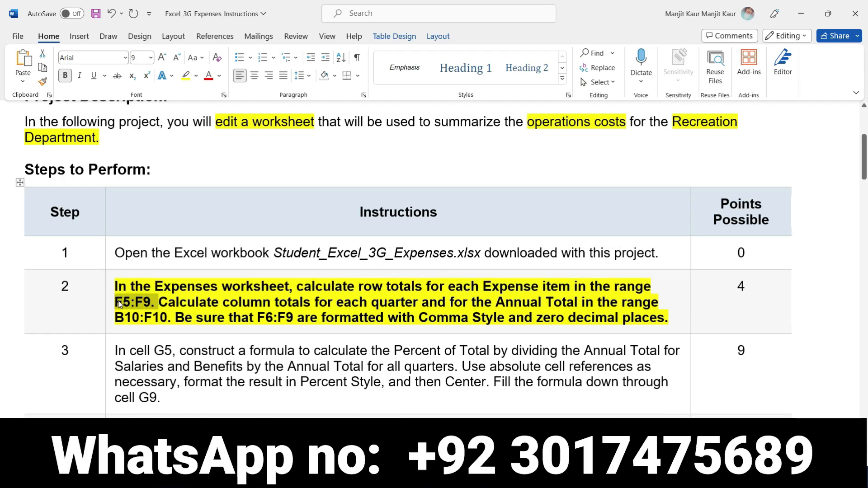
{"action": "left_click", "coordinate": [374, 474]}
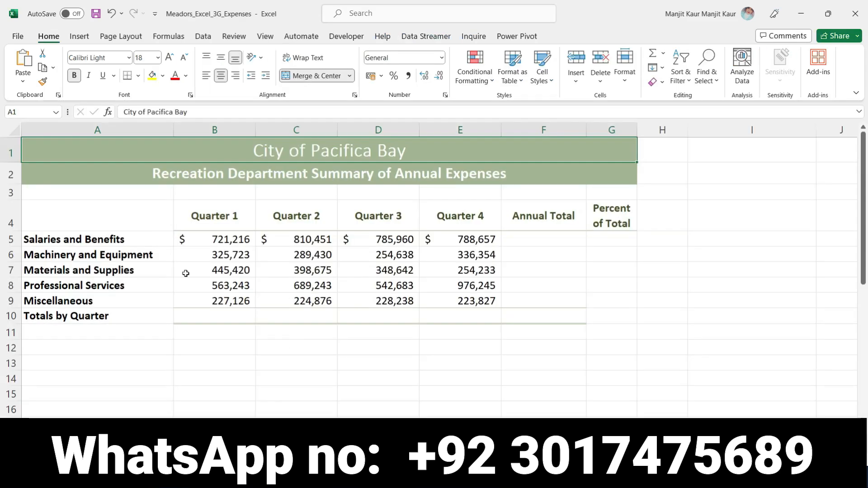
{"action": "left_click", "coordinate": [31, 109]}
{"action": "key", "text": "ctrl+v"}
{"action": "key", "text": "Return"}
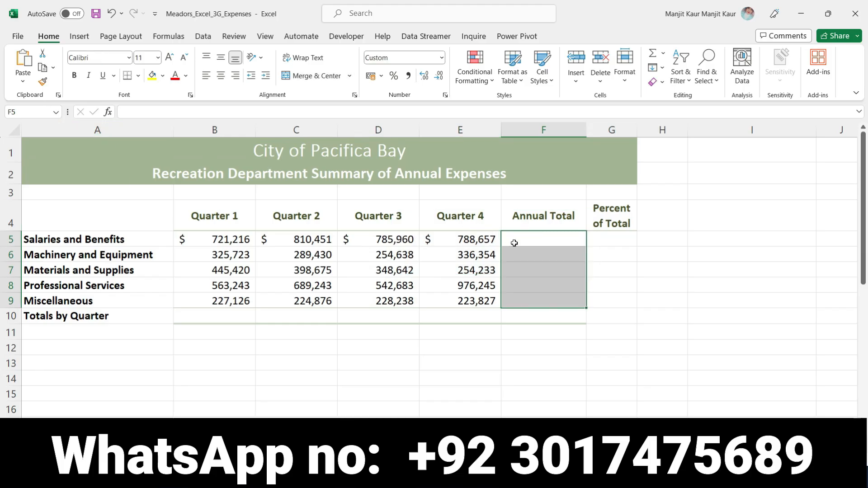
{"action": "left_click", "coordinate": [514, 243]}
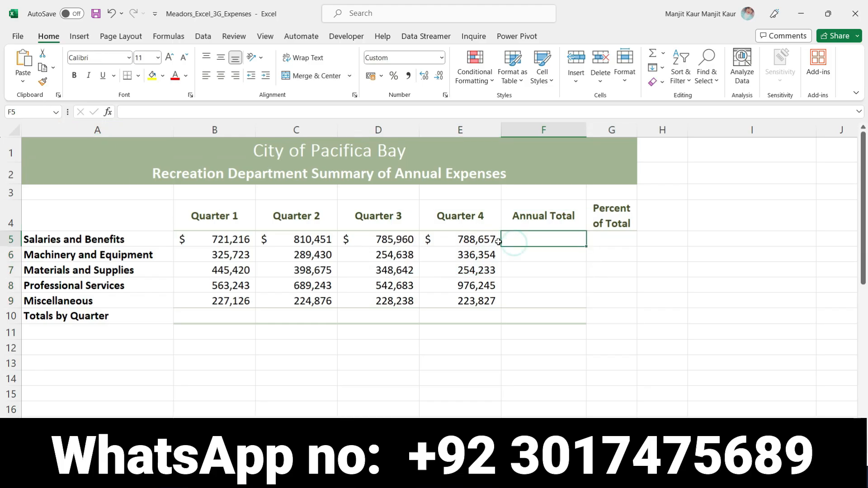
{"action": "double_click", "coordinate": [653, 53]}
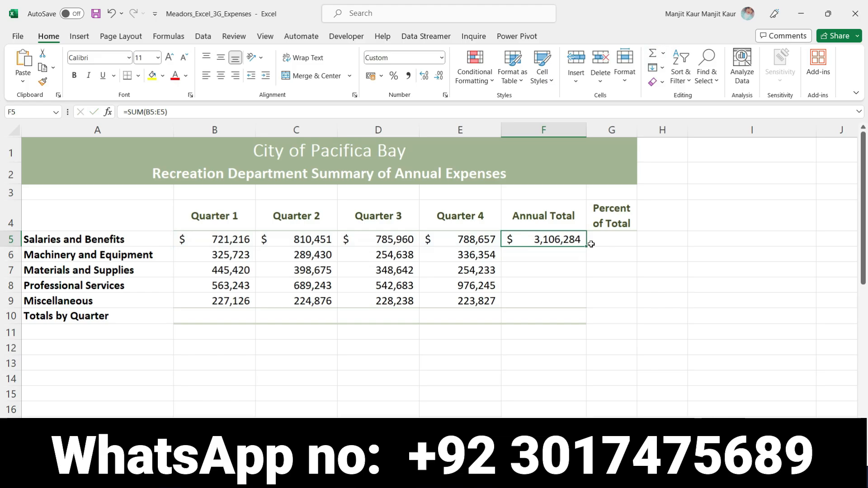
{"action": "key", "text": "alt+Tab"}
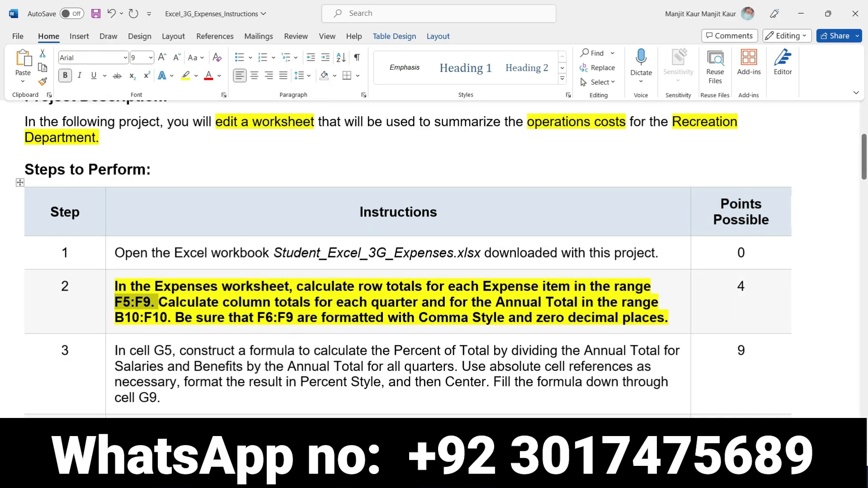
{"action": "key", "text": "alt+Tab"}
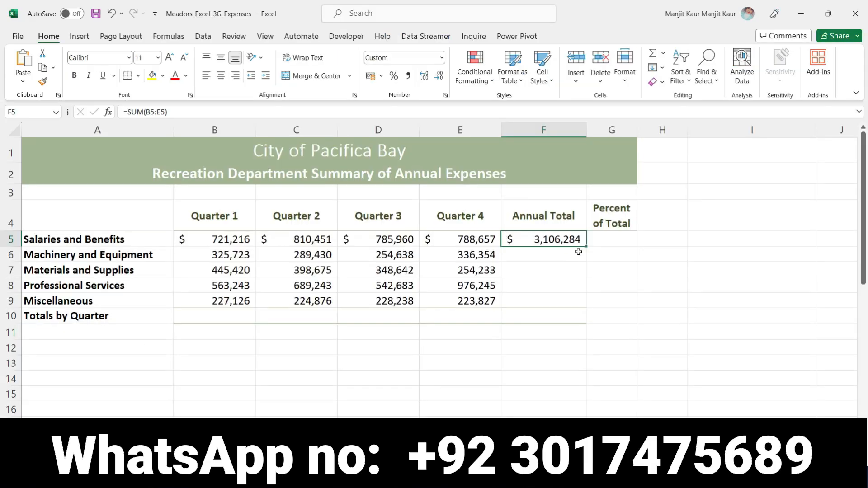
{"action": "left_click_drag", "start_coordinate": [587, 246], "coordinate": [587, 307]}
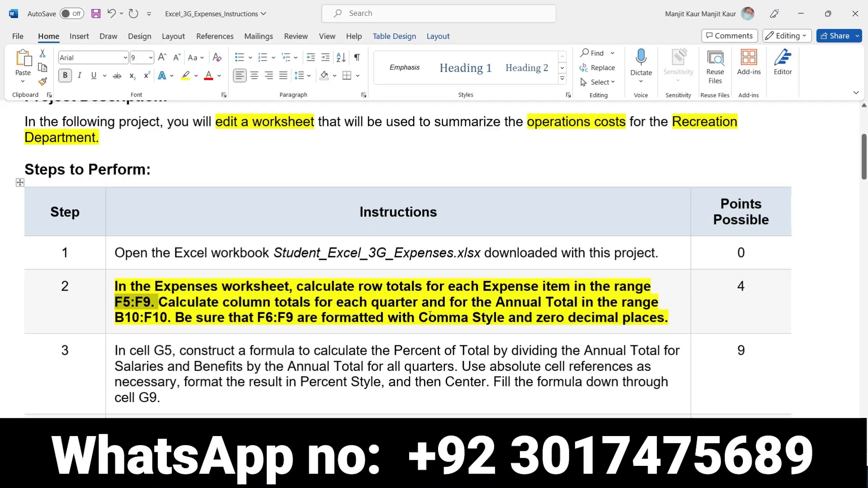
Step: Take the B10:F10 range from step 2 in Word, and in Excel sum B5:B9 in B10, filling the formula across through F10
{"action": "key", "text": "alt+Tab"}
{"action": "left_click_drag", "start_coordinate": [237, 310], "coordinate": [663, 302]}
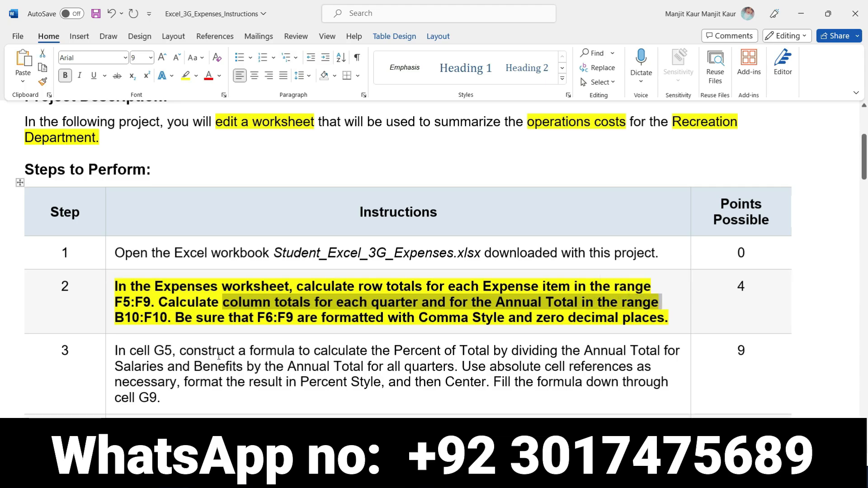
{"action": "left_click_drag", "start_coordinate": [169, 324], "coordinate": [130, 320]}
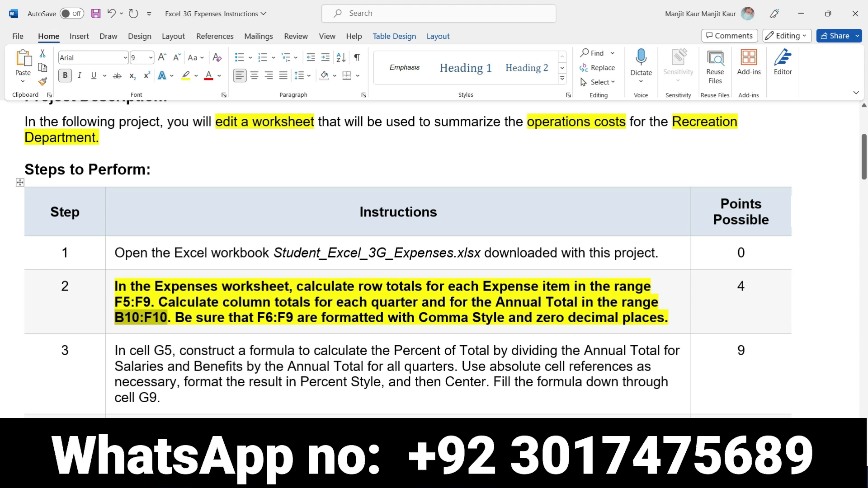
{"action": "key", "text": "alt+Tab"}
{"action": "left_click", "coordinate": [35, 114]}
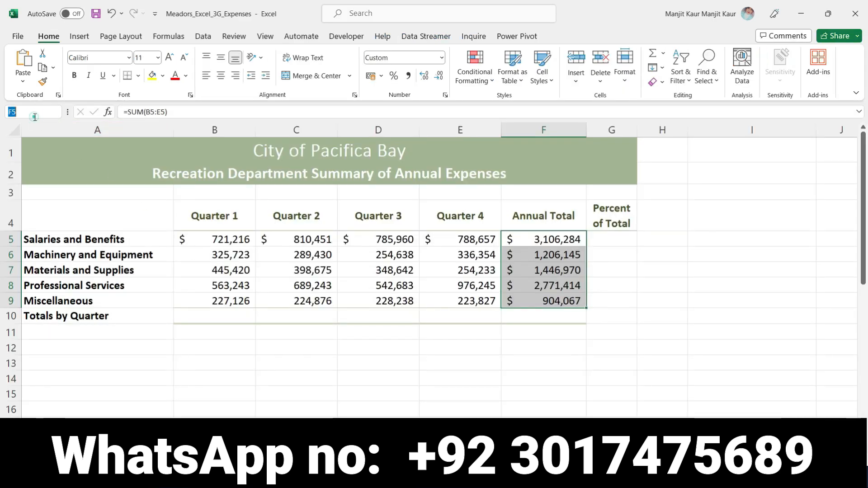
{"action": "type", "text": "B10:F10"}
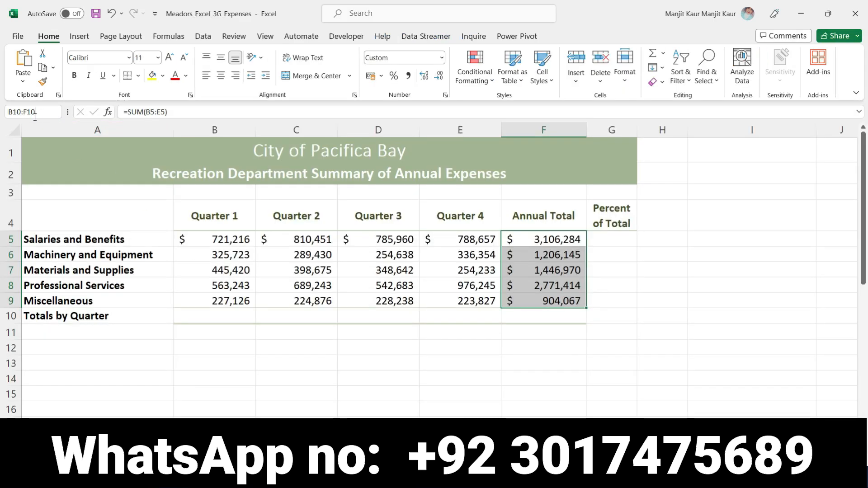
{"action": "key", "text": "Return"}
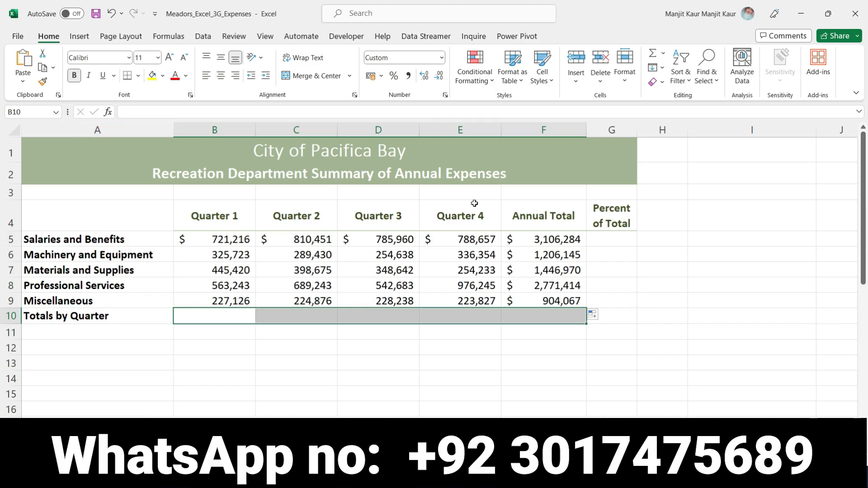
{"action": "left_click", "coordinate": [241, 320]}
{"action": "left_click", "coordinate": [652, 54]}
{"action": "left_click", "coordinate": [653, 54]}
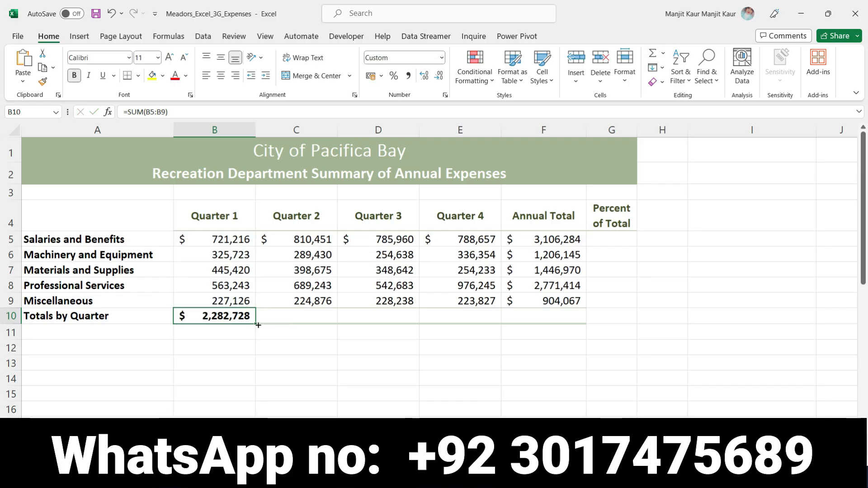
{"action": "left_click_drag", "start_coordinate": [254, 325], "coordinate": [547, 339]}
Step: Copy the F6:F9 reference from step 2 in Word, and in Excel format that range with Comma Style and zero decimal places
{"action": "key", "text": "alt+Tab"}
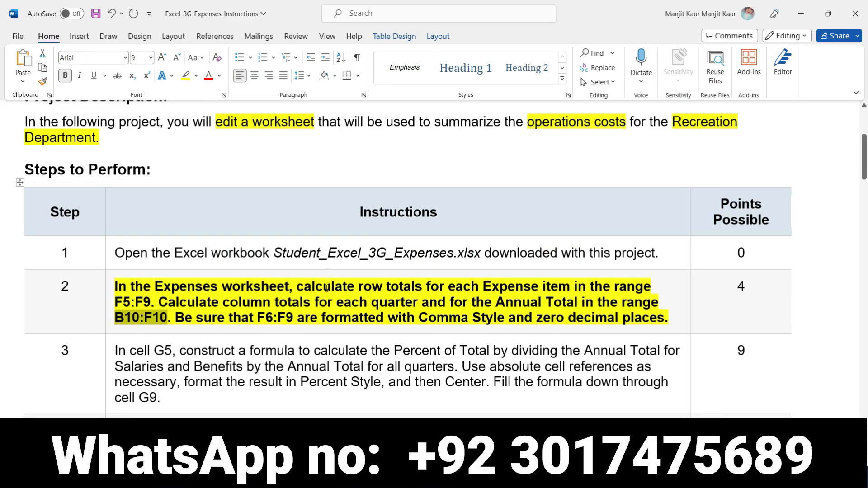
{"action": "left_click_drag", "start_coordinate": [257, 319], "coordinate": [297, 323]}
{"action": "left_click", "coordinate": [297, 322]}
{"action": "double_click", "coordinate": [276, 317]}
{"action": "key", "text": "ctrl+c"}
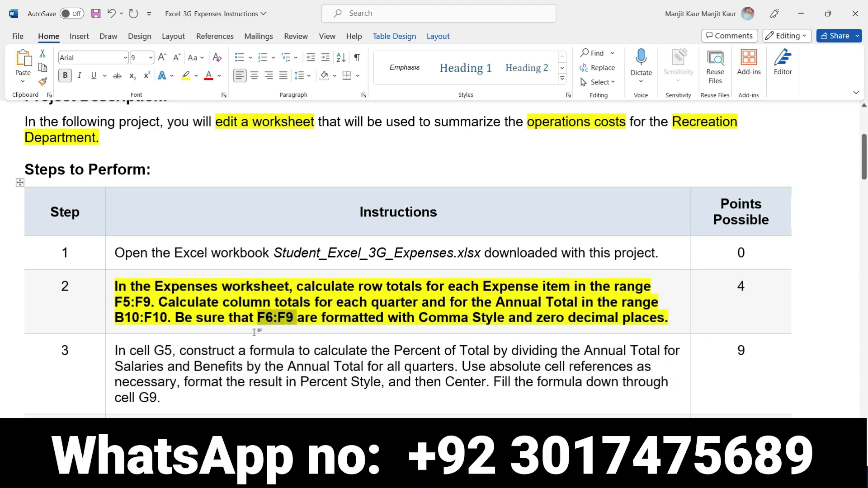
{"action": "left_click", "coordinate": [344, 477]}
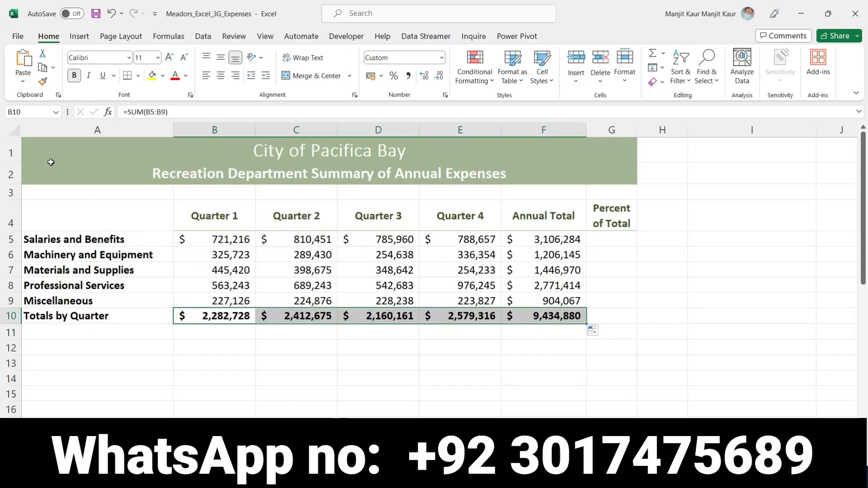
{"action": "left_click", "coordinate": [28, 114]}
{"action": "key", "text": "ctrl+v"}
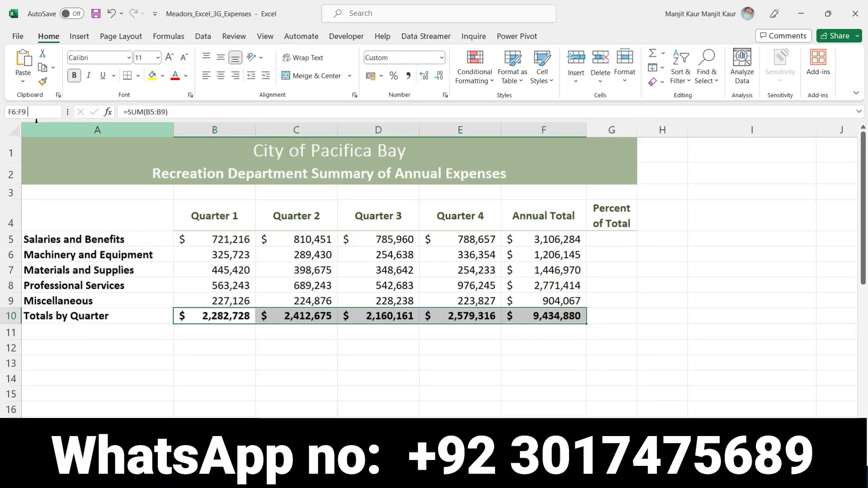
{"action": "key", "text": "Return"}
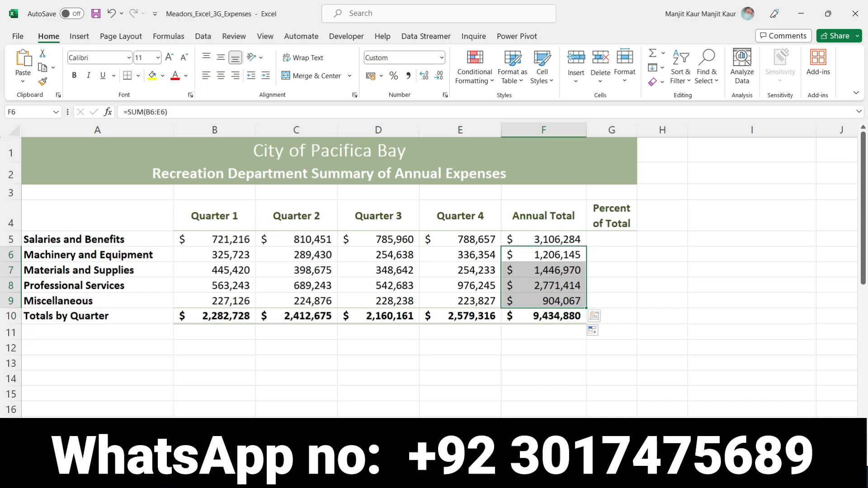
{"action": "key", "text": "alt+Tab"}
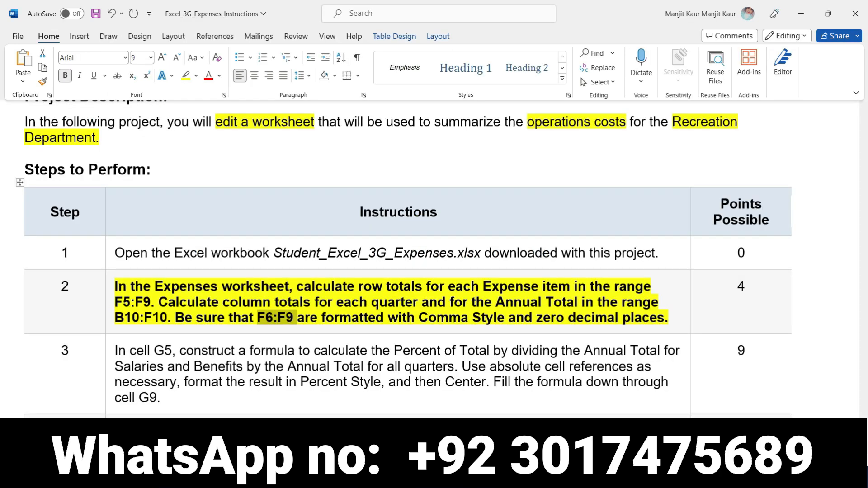
{"action": "key", "text": "alt+Tab"}
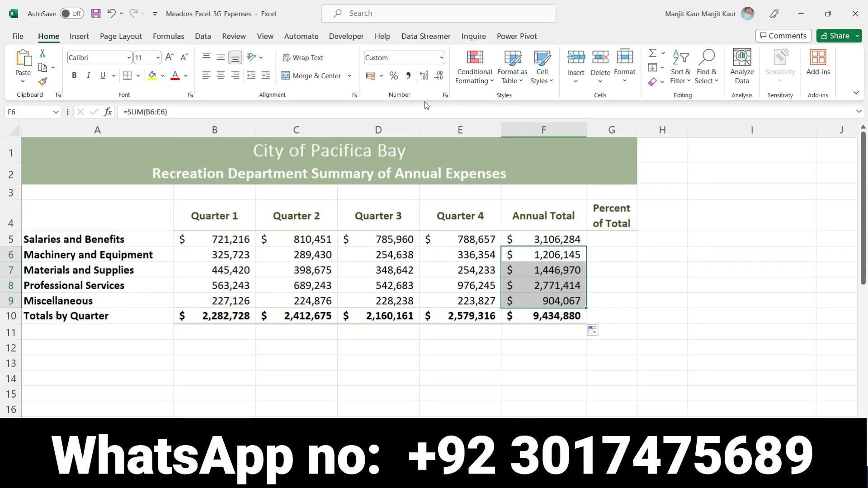
{"action": "left_click", "coordinate": [407, 77]}
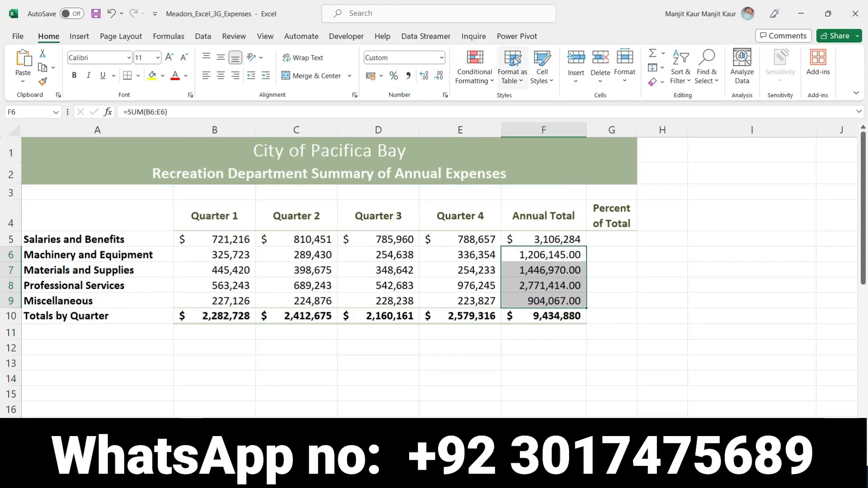
{"action": "left_click", "coordinate": [439, 78]}
{"action": "left_click", "coordinate": [440, 77]}
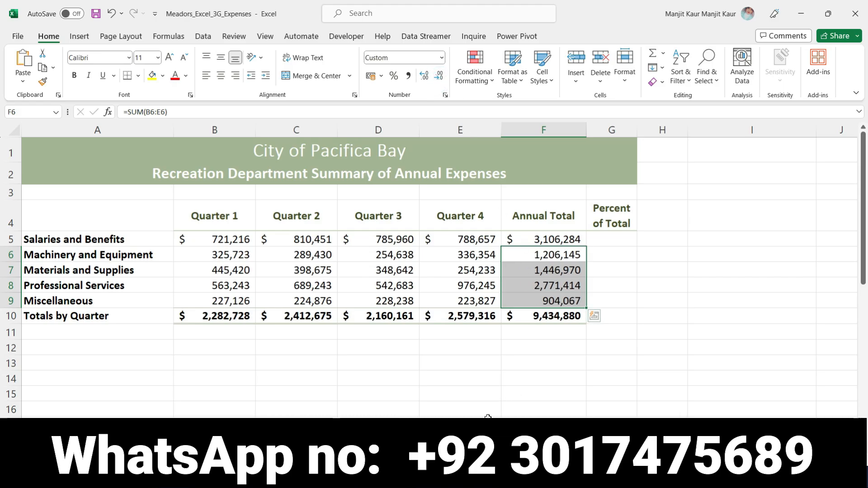
Step: Switch to Word and remove the bold and the yellow highlight from the step 2 instruction text
{"action": "left_click", "coordinate": [479, 474]}
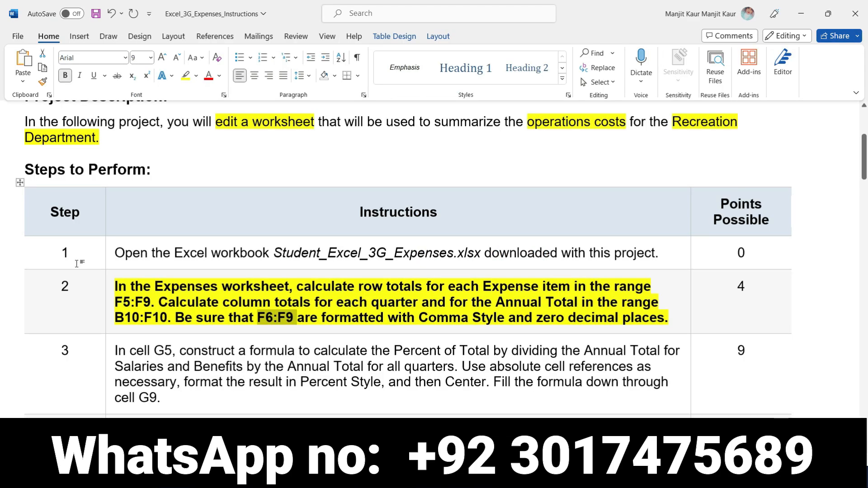
{"action": "left_click", "coordinate": [111, 285]}
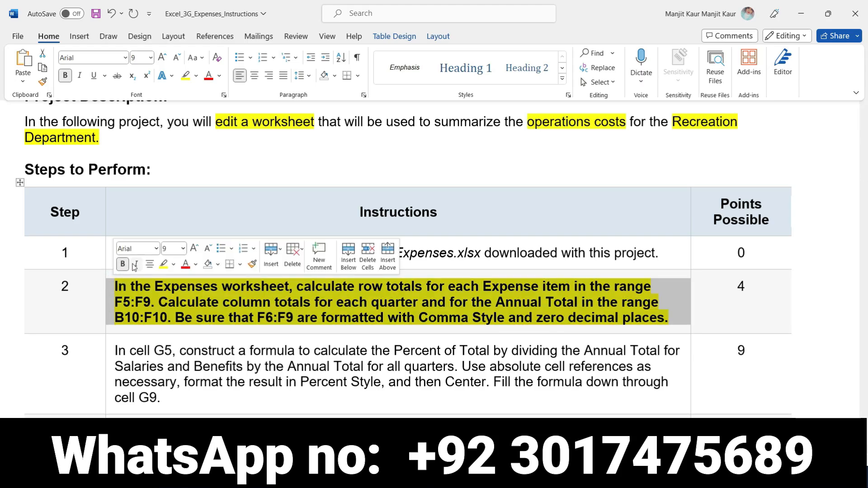
{"action": "left_click", "coordinate": [122, 264]}
{"action": "left_click", "coordinate": [163, 264]}
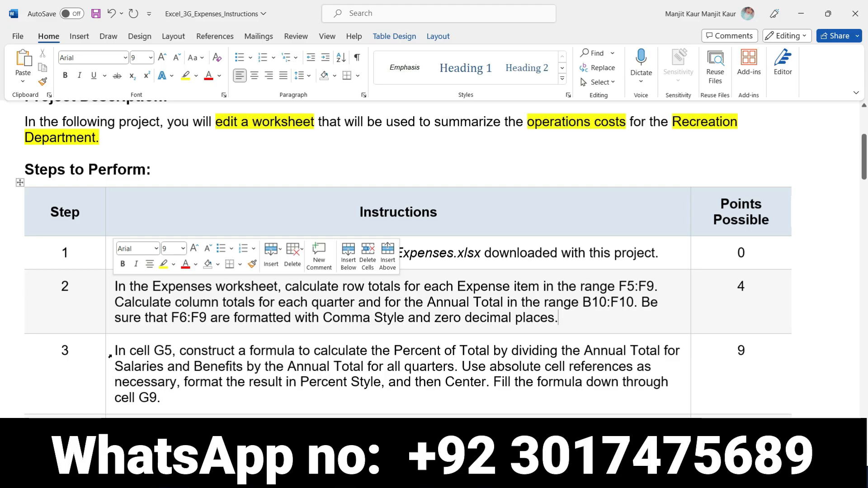
Step: Make the step 3 instruction text in the table bold and highlight it in yellow
{"action": "left_click", "coordinate": [109, 356]}
{"action": "left_click", "coordinate": [119, 337]}
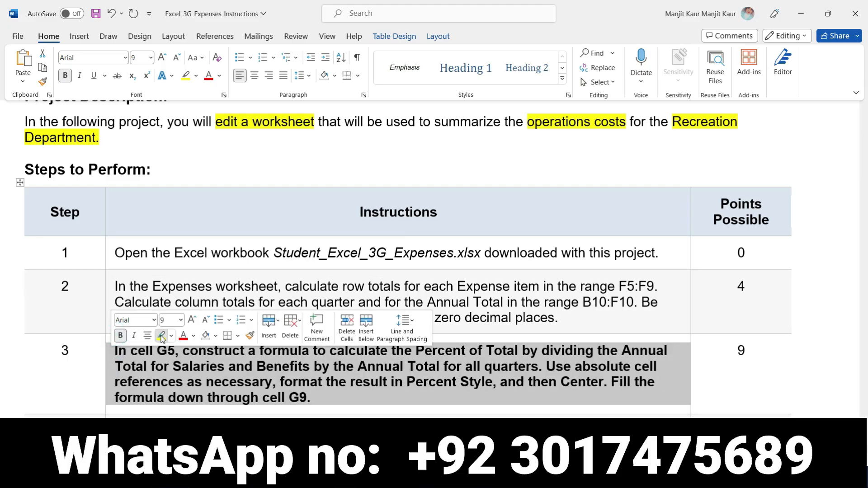
{"action": "left_click", "coordinate": [161, 335]}
{"action": "left_click", "coordinate": [336, 399]}
{"action": "scroll", "coordinate": [336, 399], "scroll_direction": "down", "scroll_amount": 4}
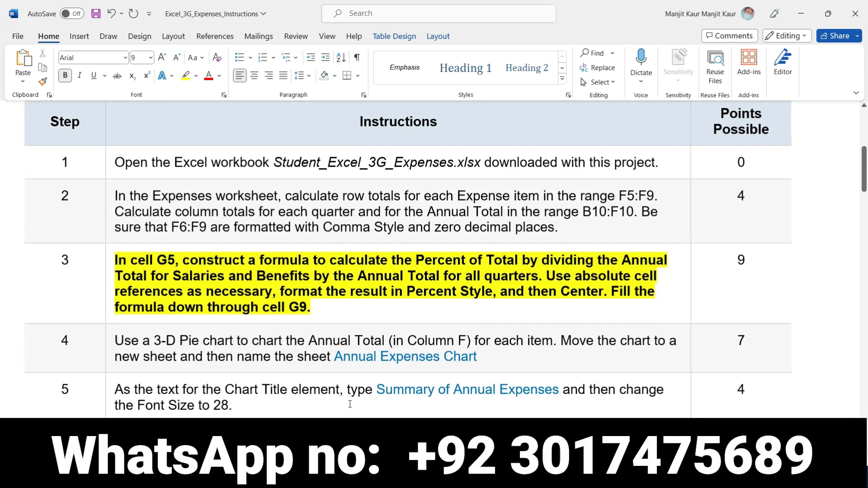
{"action": "scroll", "coordinate": [349, 404], "scroll_direction": "down", "scroll_amount": 2}
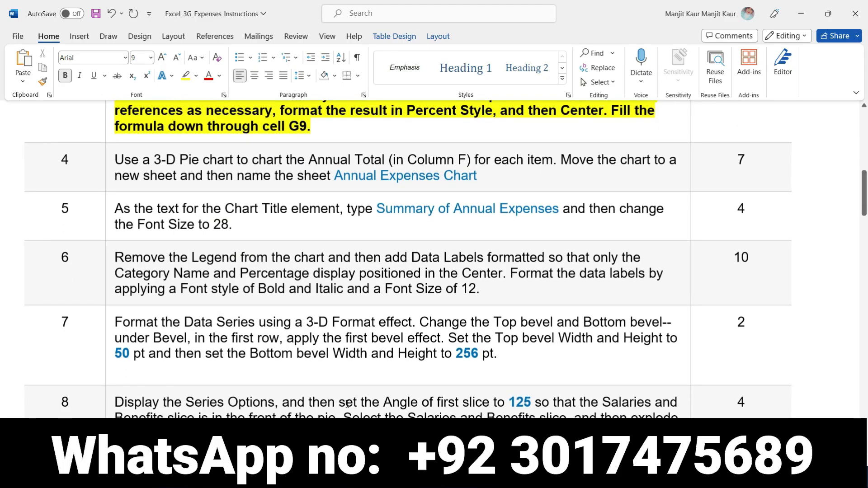
{"action": "scroll", "coordinate": [349, 404], "scroll_direction": "up", "scroll_amount": 2}
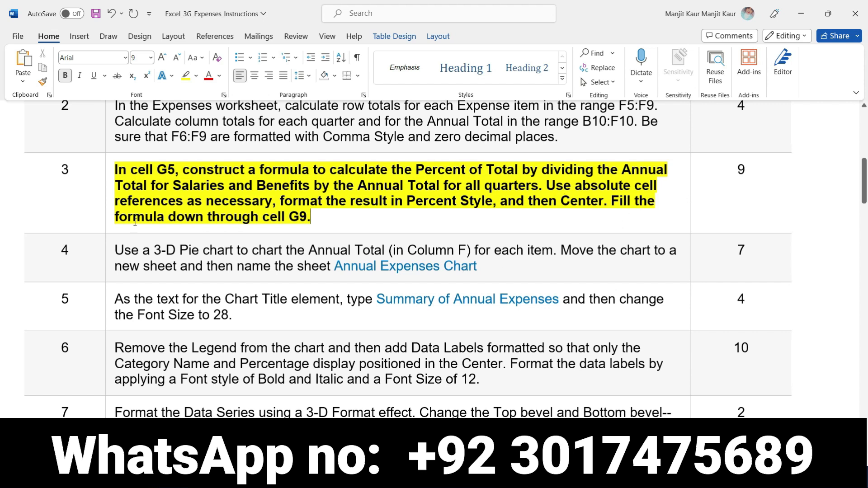
Step: Follow the Percent of Total requirement in step 3 and enter the formula =F5/$F$10 in cell G5 of the Excel worksheet
{"action": "left_click_drag", "start_coordinate": [131, 171], "coordinate": [175, 170]}
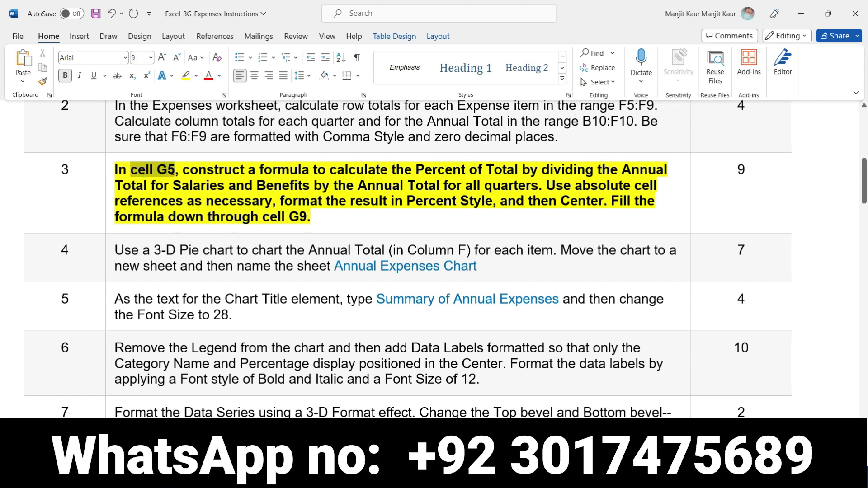
{"action": "key", "text": "alt+Tab"}
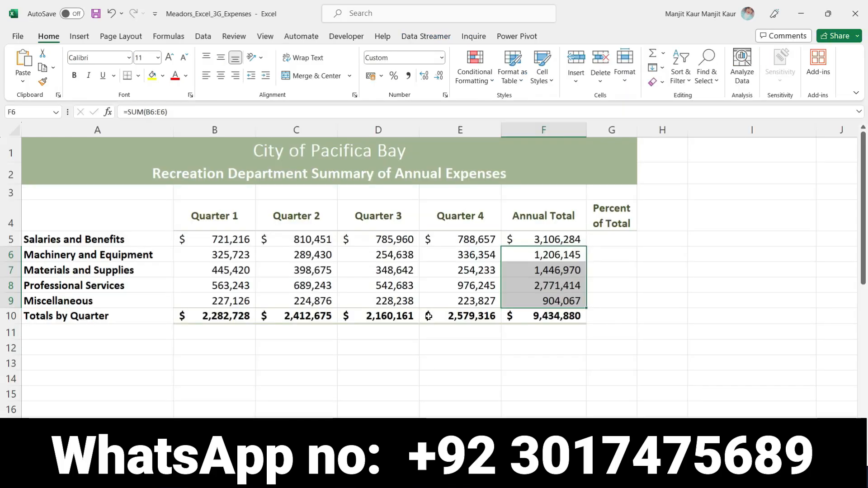
{"action": "left_click", "coordinate": [612, 239]}
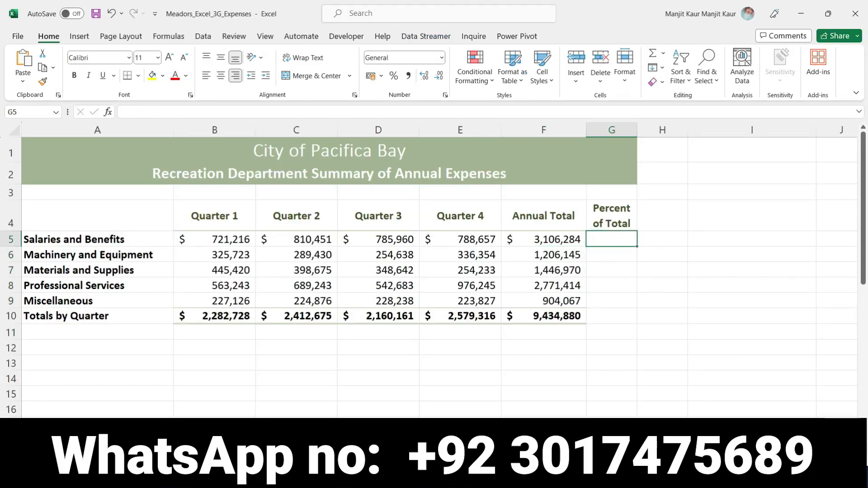
{"action": "key", "text": "alt+Tab"}
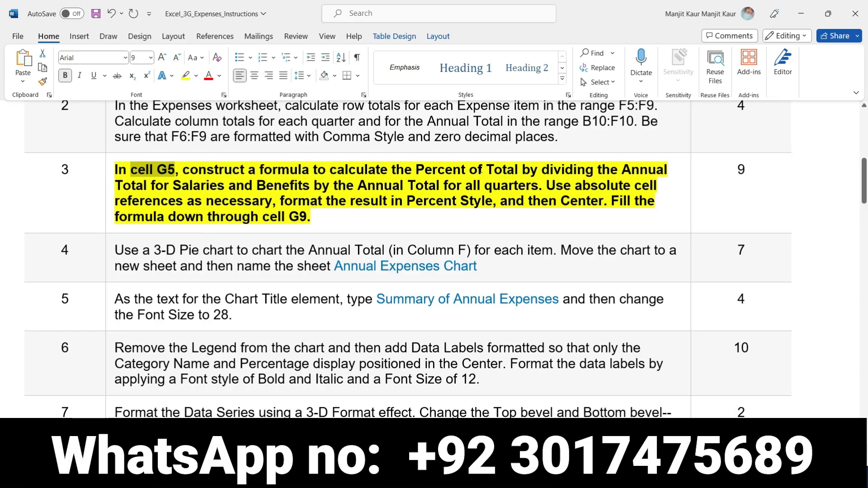
{"action": "left_click_drag", "start_coordinate": [416, 168], "coordinate": [539, 189]}
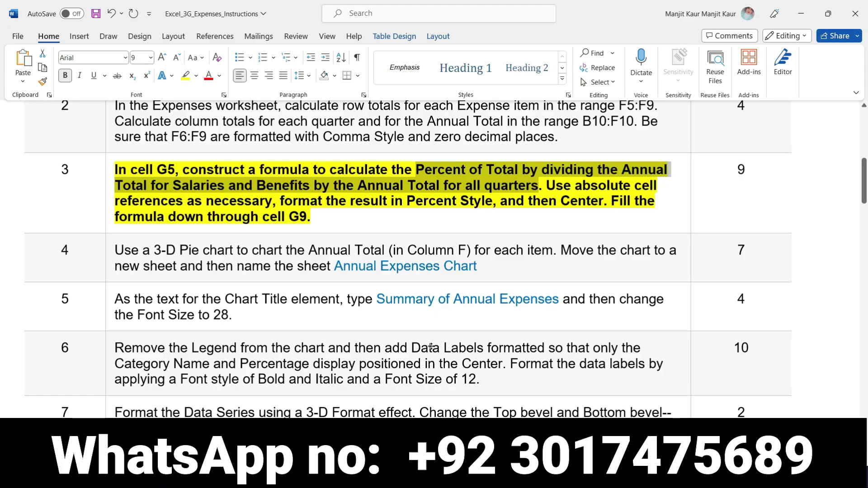
{"action": "key", "text": "alt+Tab"}
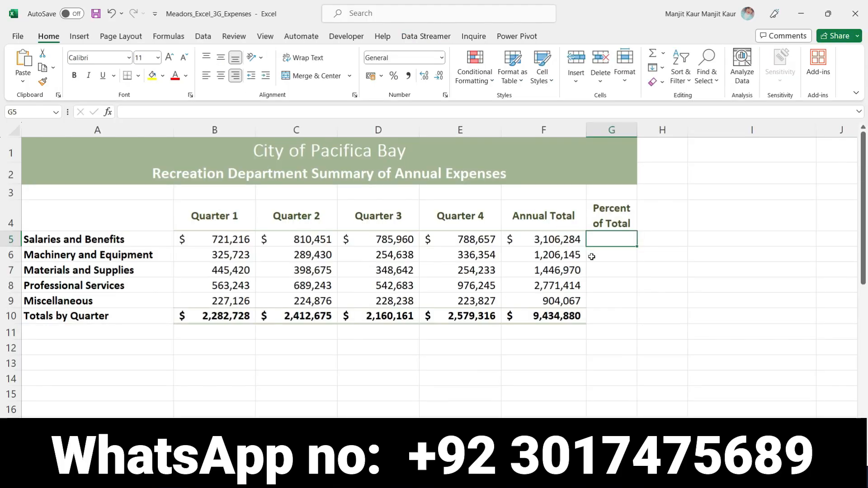
{"action": "type", "text": "="}
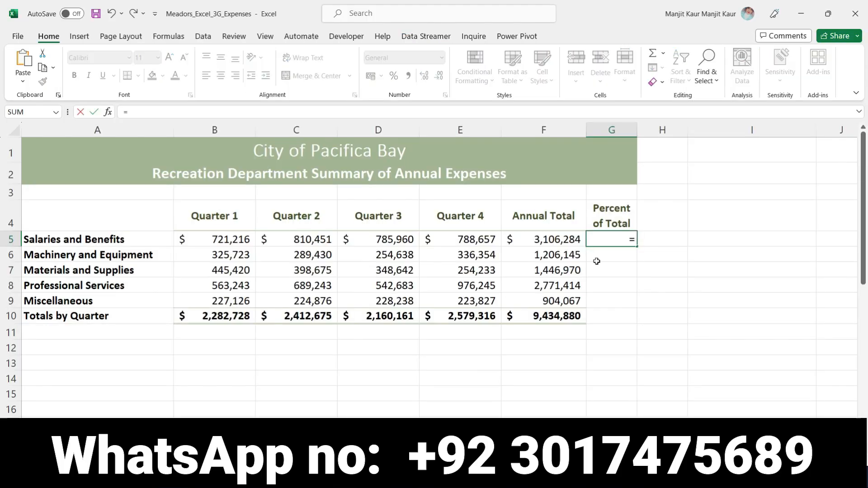
{"action": "left_click", "coordinate": [529, 241]}
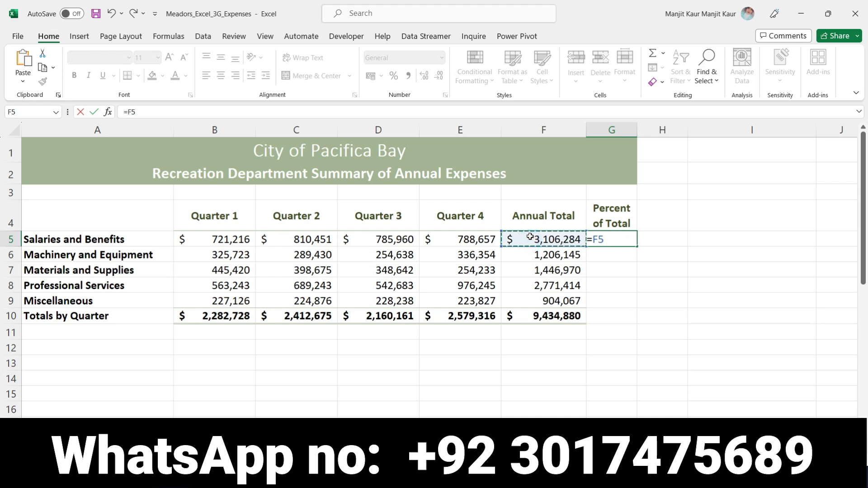
{"action": "type", "text": "/"}
{"action": "left_click", "coordinate": [556, 317]}
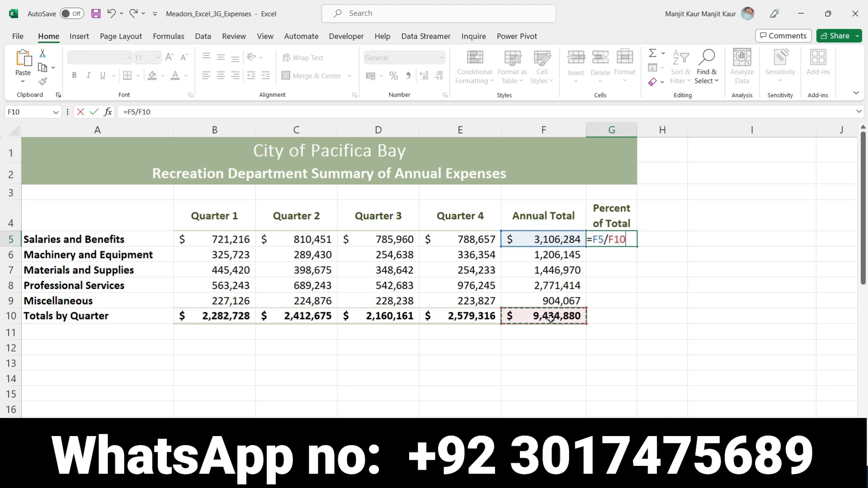
{"action": "key", "text": "F4"}
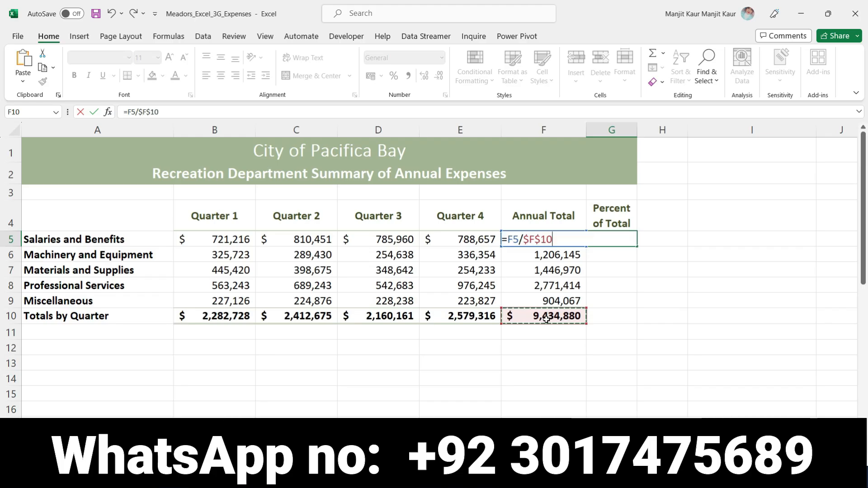
{"action": "key", "text": "Return"}
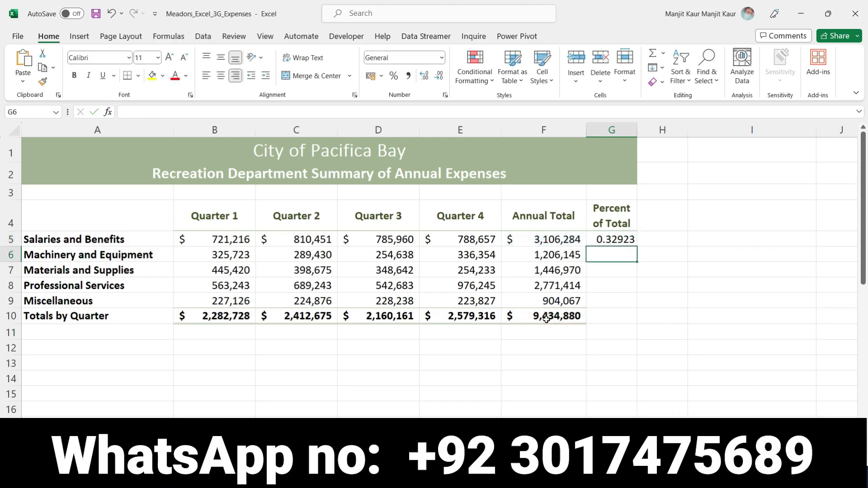
Step: Check the formatting requirement in step 3 in Word, and in Excel apply Percent Style and center alignment to G5
{"action": "left_click", "coordinate": [626, 239]}
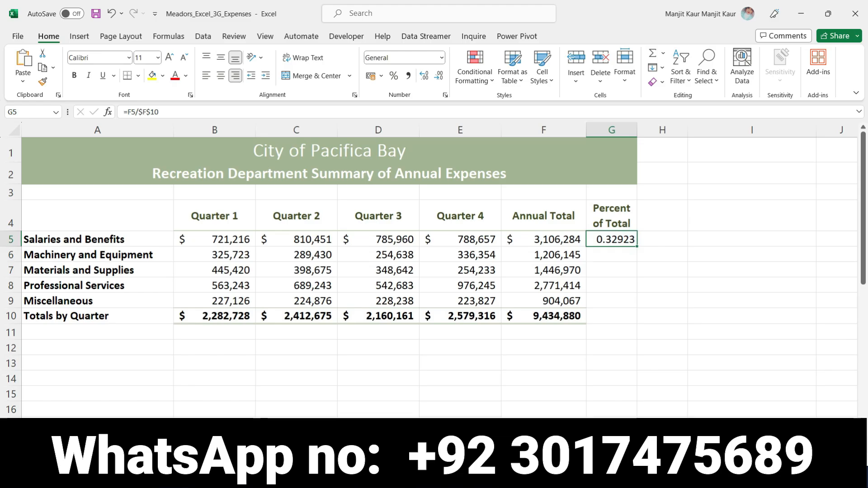
{"action": "key", "text": "alt+Tab"}
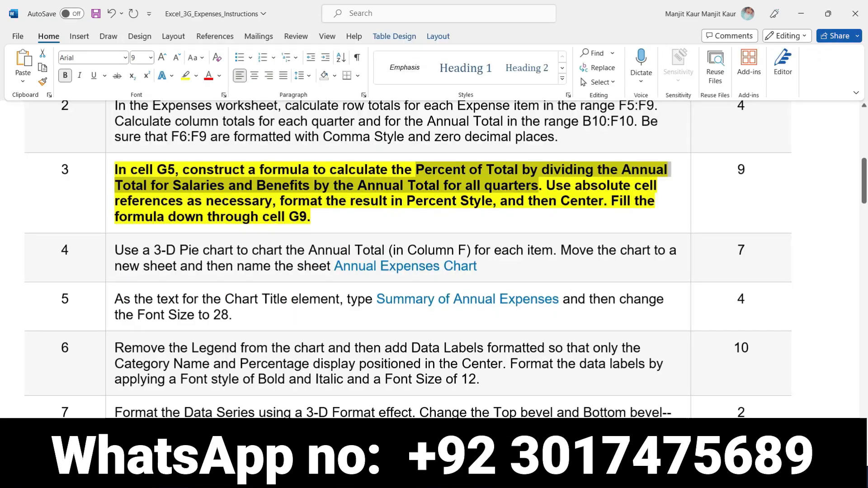
{"action": "left_click", "coordinate": [549, 191]}
{"action": "left_click_drag", "start_coordinate": [409, 208], "coordinate": [599, 207]}
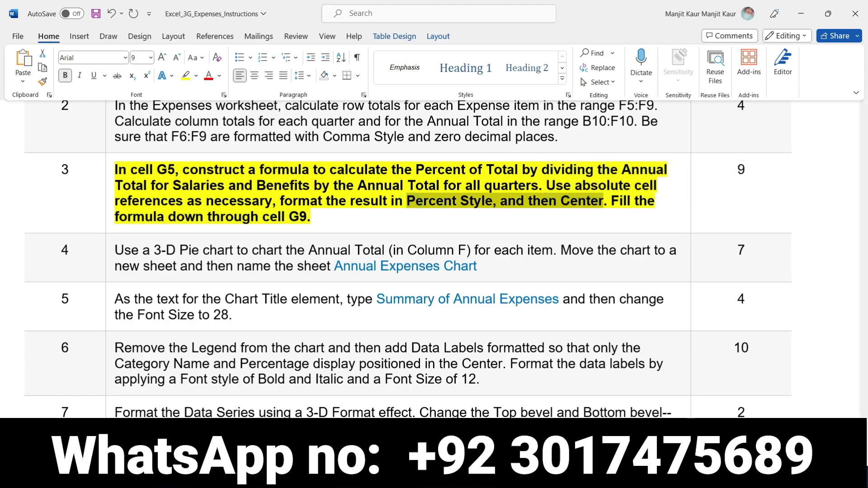
{"action": "key", "text": "alt+Tab"}
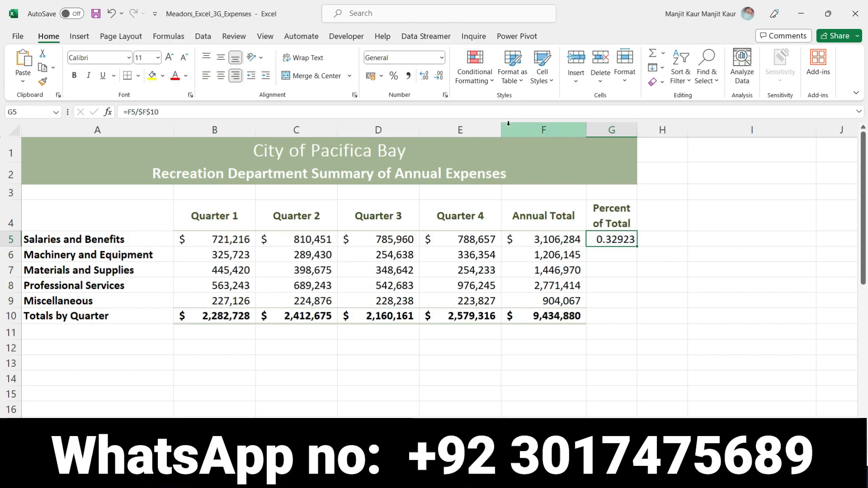
{"action": "left_click", "coordinate": [394, 76]}
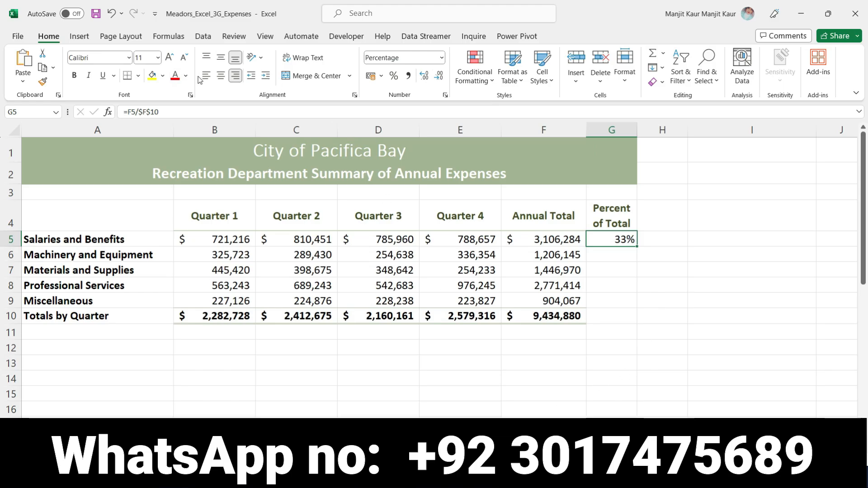
{"action": "left_click", "coordinate": [220, 75]}
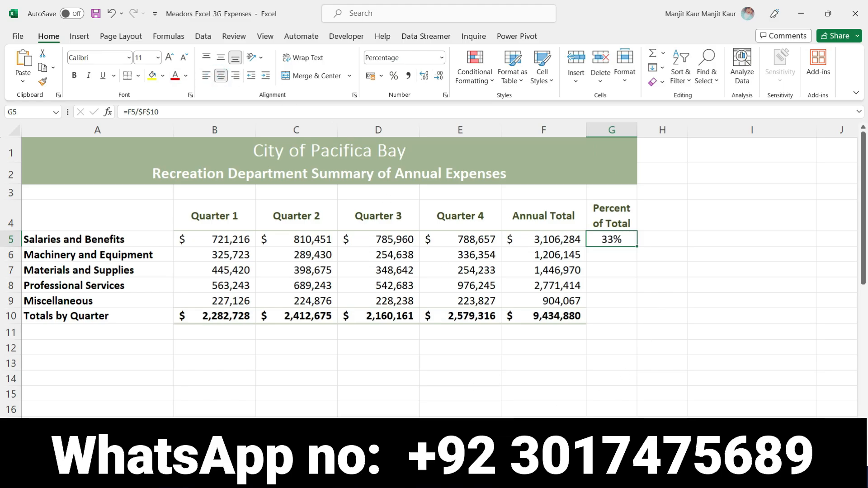
Step: Check the fill requirement in step 3 in Word, and in Excel fill the G5 formula down through G9
{"action": "key", "text": "alt+Tab"}
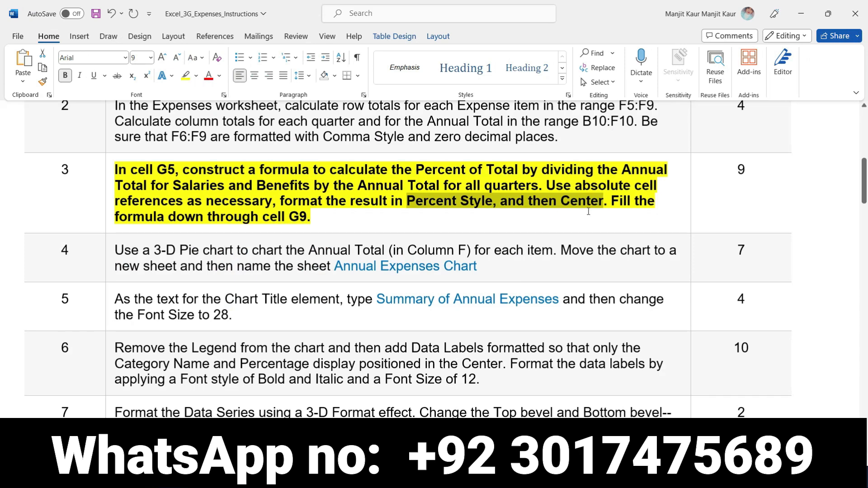
{"action": "left_click", "coordinate": [616, 204]}
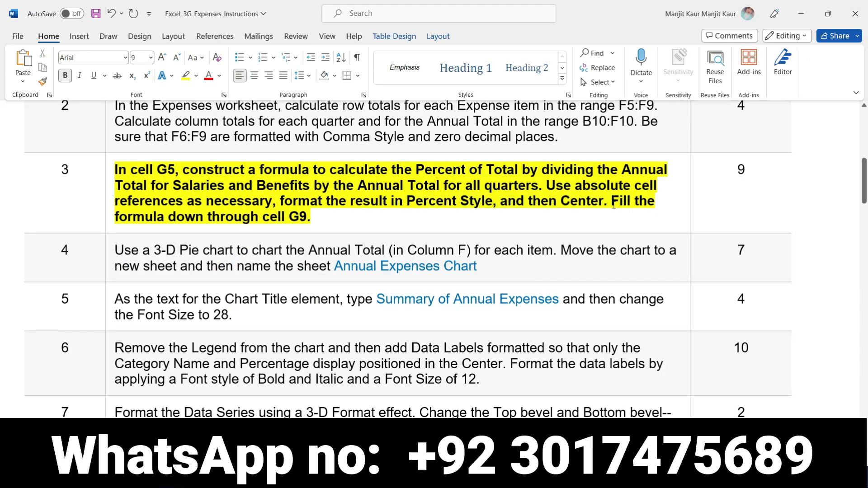
{"action": "double_click", "coordinate": [295, 217]}
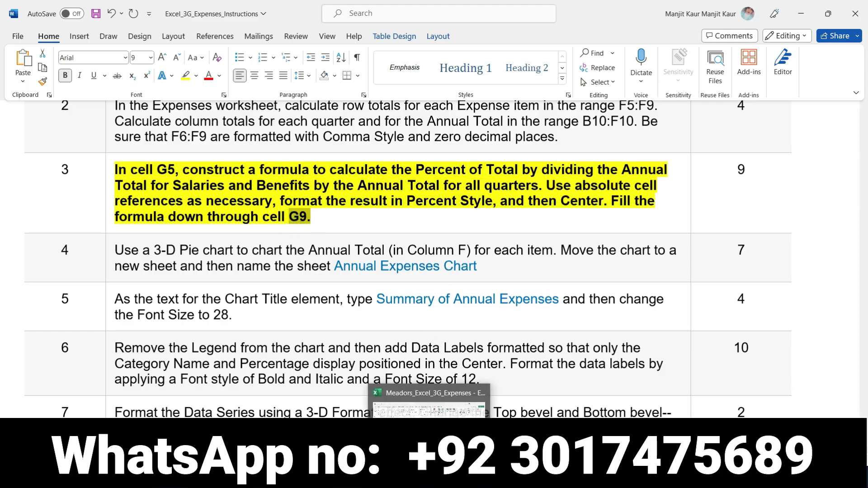
{"action": "left_click", "coordinate": [429, 478]}
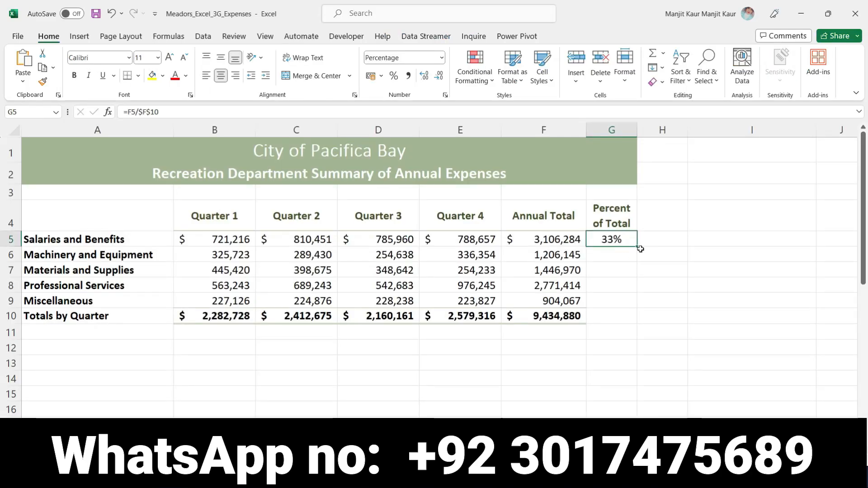
{"action": "left_click", "coordinate": [639, 253]}
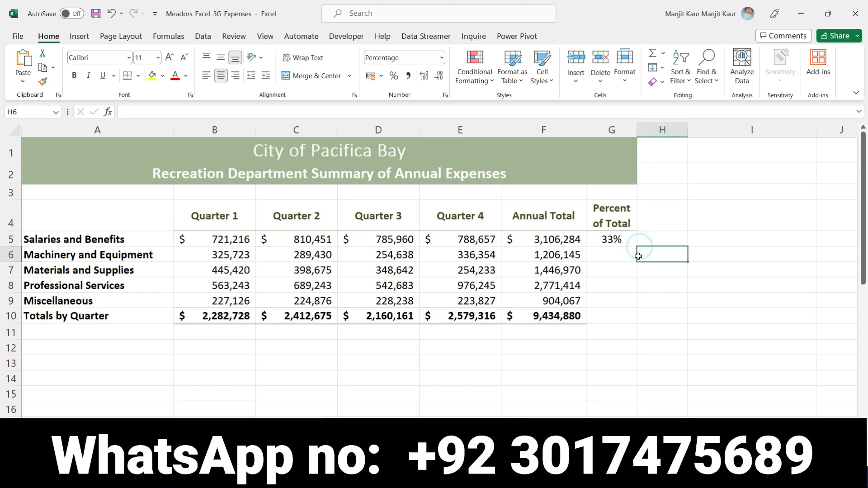
{"action": "left_click", "coordinate": [635, 244]}
{"action": "left_click_drag", "start_coordinate": [637, 258], "coordinate": [619, 310]}
Step: Switch to Word and remove the bold and the yellow highlight from the step 3 instruction text
{"action": "left_click", "coordinate": [519, 472]}
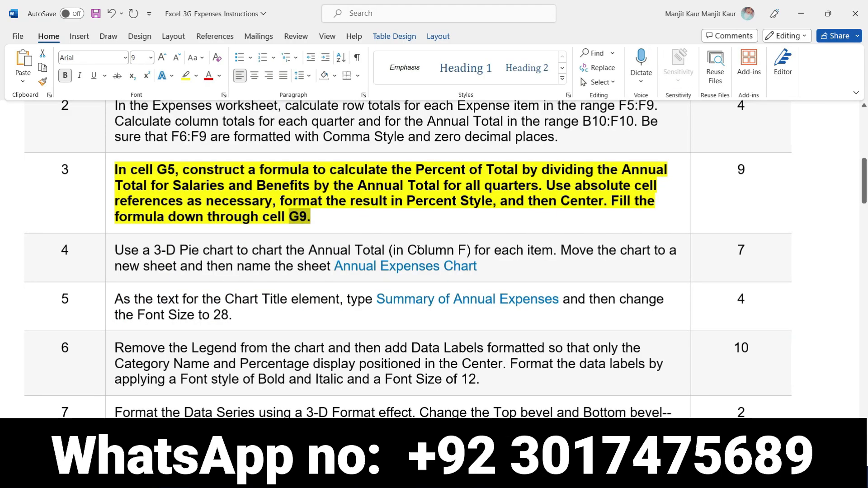
{"action": "left_click", "coordinate": [110, 173]}
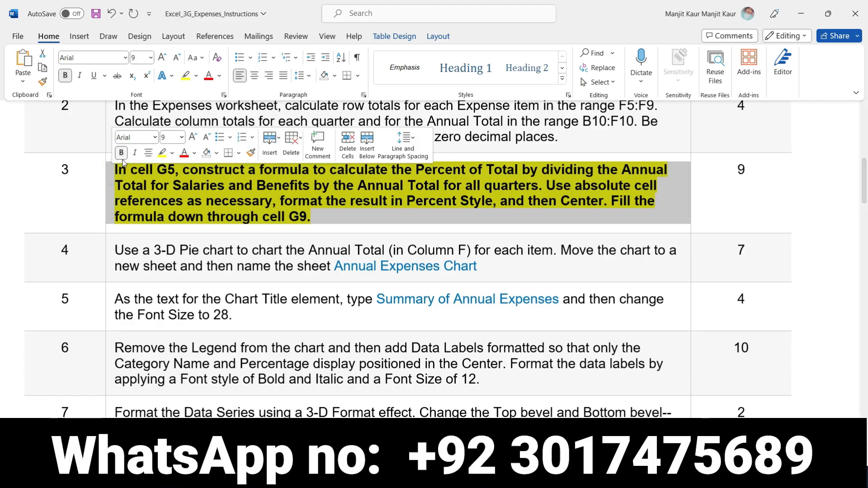
{"action": "left_click", "coordinate": [122, 153]}
{"action": "left_click", "coordinate": [162, 154]}
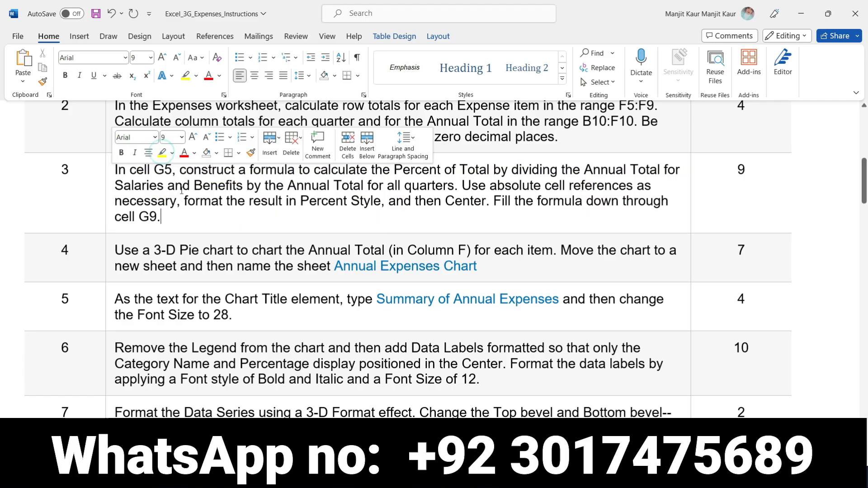
Step: Make the step 4 instruction text in the table bold and highlight it in yellow
{"action": "left_click", "coordinate": [111, 253]}
{"action": "left_click", "coordinate": [121, 233]}
{"action": "left_click", "coordinate": [162, 233]}
{"action": "left_click", "coordinate": [573, 276]}
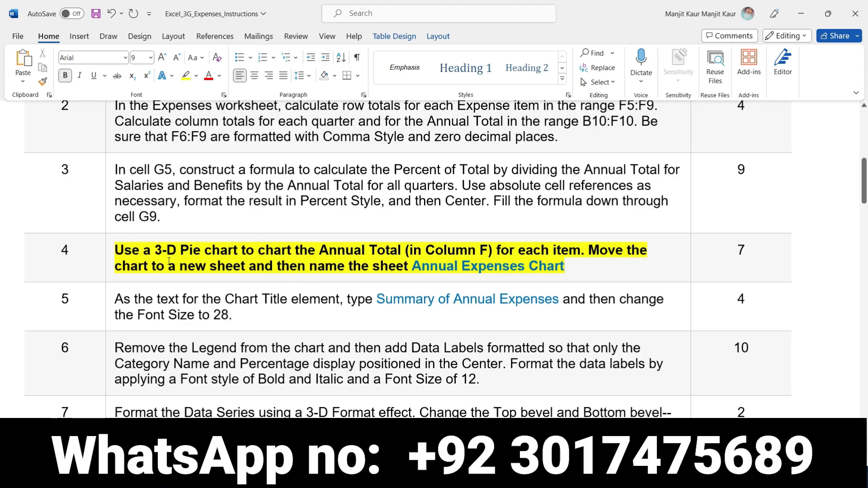
Step: Check the chart requirement in step 4 in Word, and in Excel insert a 3-D Pie chart from the range A5:F9
{"action": "left_click_drag", "start_coordinate": [156, 249], "coordinate": [580, 244]}
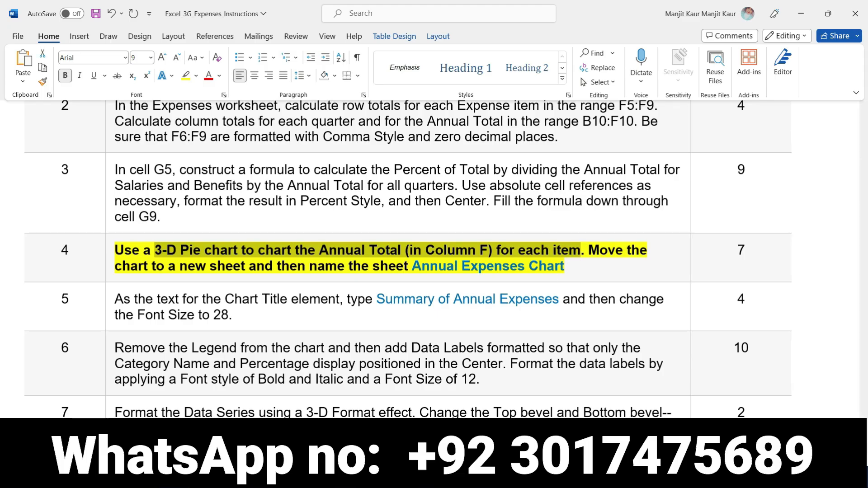
{"action": "left_click", "coordinate": [456, 474]}
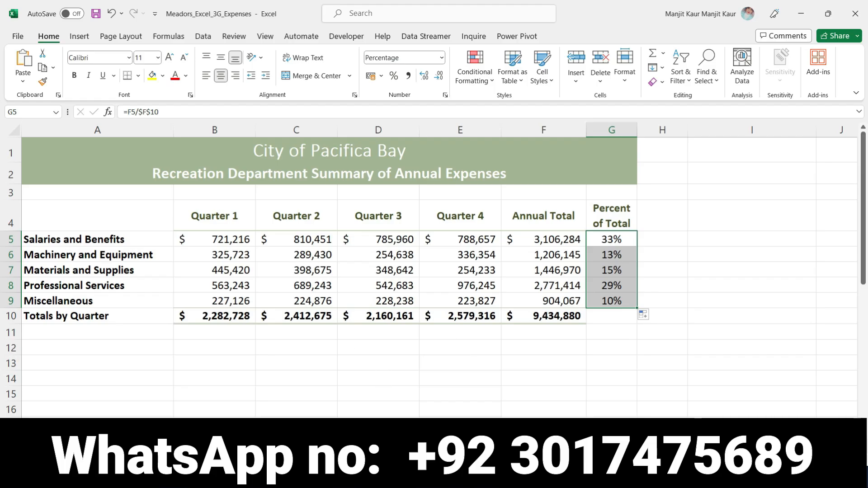
{"action": "left_click", "coordinate": [434, 475]}
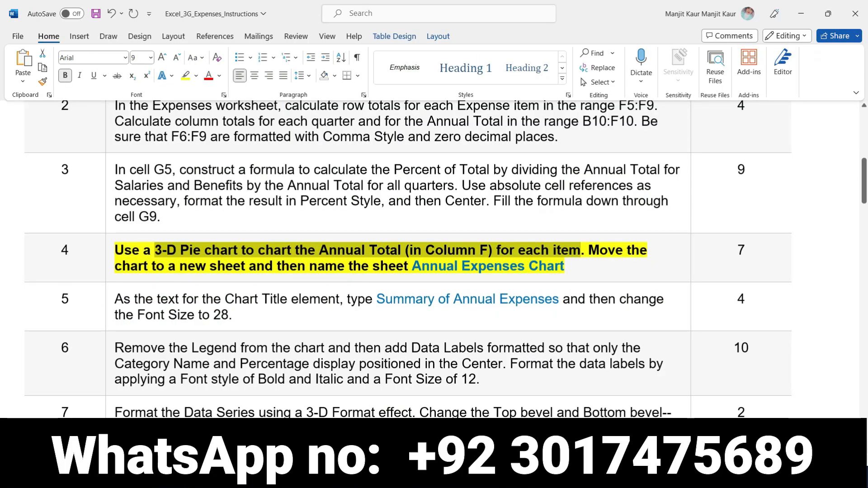
{"action": "left_click", "coordinate": [509, 475]}
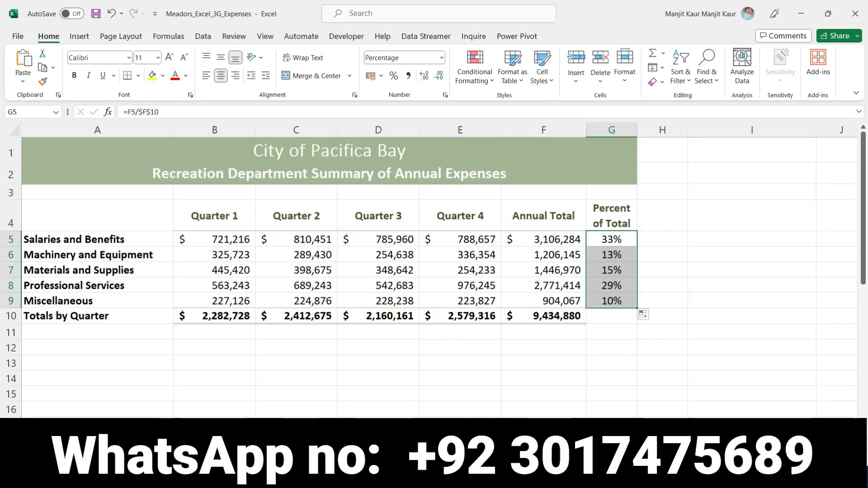
{"action": "left_click", "coordinate": [509, 475]}
{"action": "left_click", "coordinate": [509, 475]}
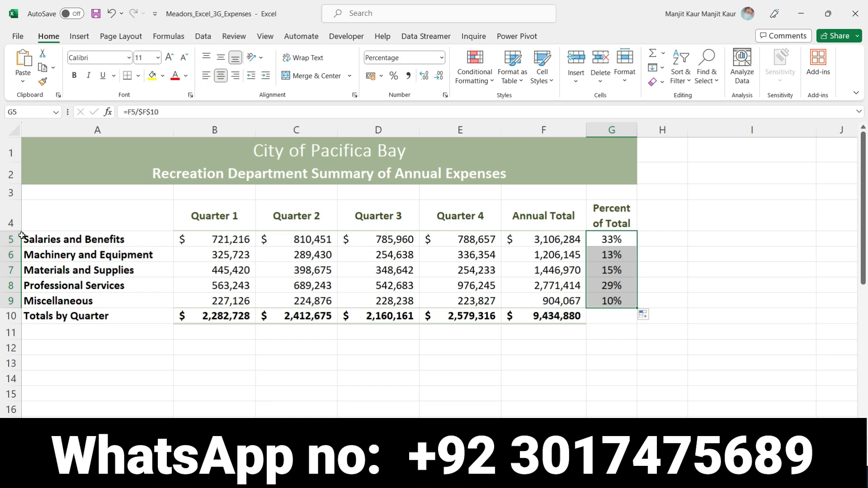
{"action": "left_click_drag", "start_coordinate": [37, 233], "coordinate": [518, 300]}
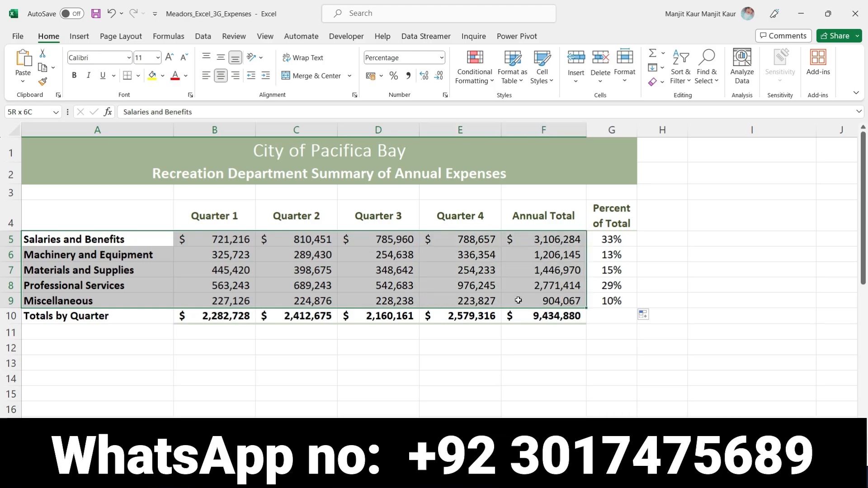
{"action": "mouse_move", "coordinate": [518, 301]}
{"action": "left_mouse_down"}
{"action": "mouse_move", "coordinate": [497, 220]}
{"action": "mouse_move", "coordinate": [516, 296]}
{"action": "left_mouse_up"}
{"action": "left_click_drag", "start_coordinate": [517, 298], "coordinate": [517, 299]}
{"action": "key", "text": "alt+Tab"}
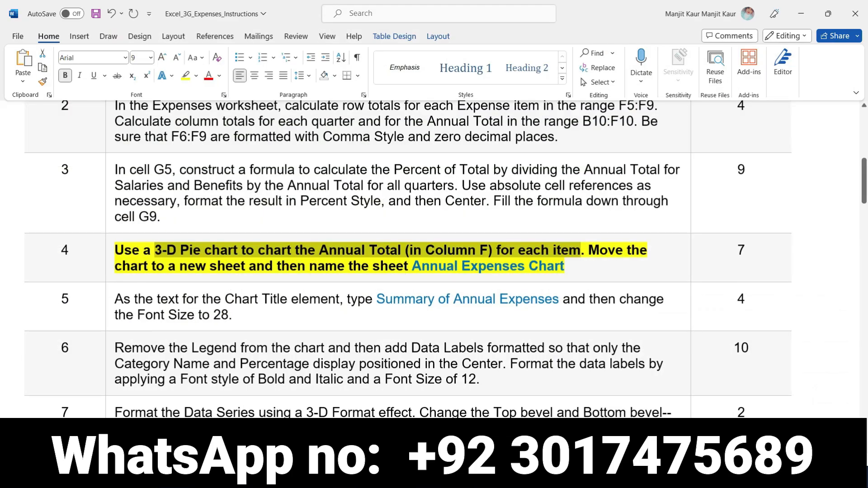
{"action": "key", "text": "alt+Tab"}
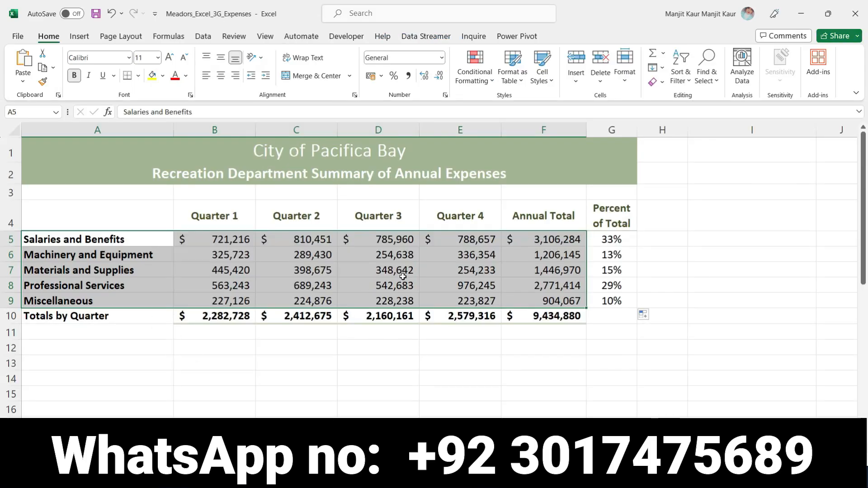
{"action": "key", "text": "alt+Tab"}
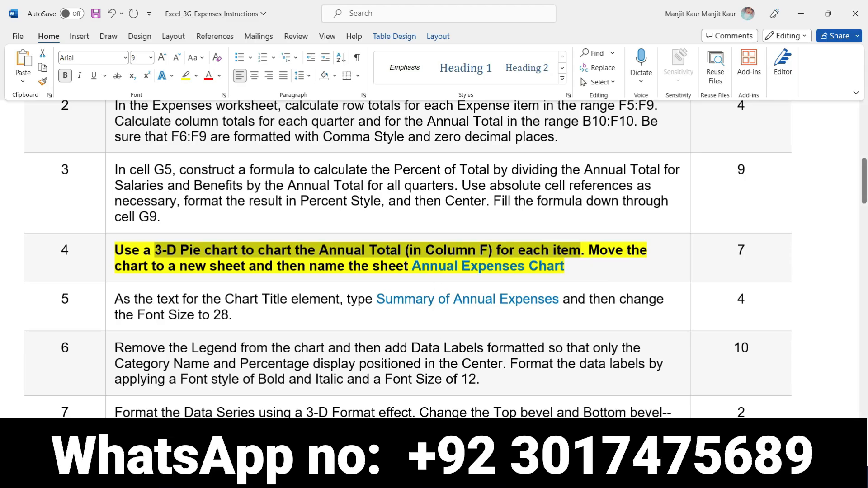
{"action": "key", "text": "alt+Tab"}
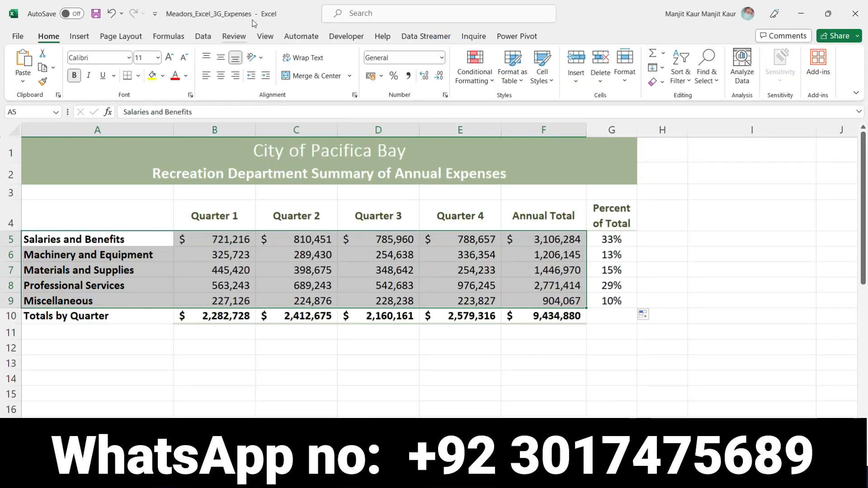
{"action": "left_click", "coordinate": [79, 36]}
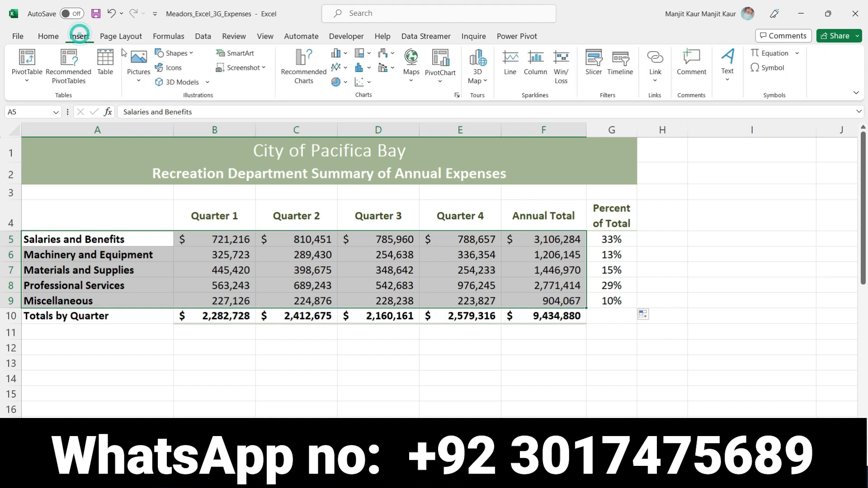
{"action": "left_click", "coordinate": [342, 84]}
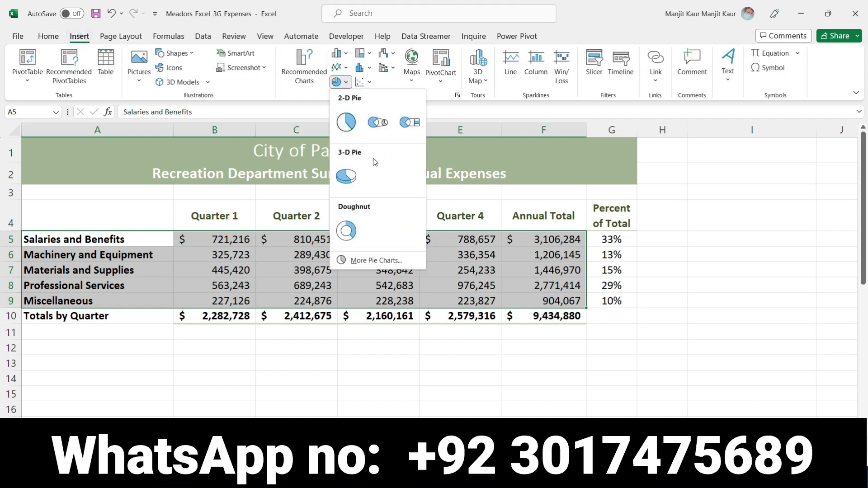
{"action": "left_click", "coordinate": [347, 176]}
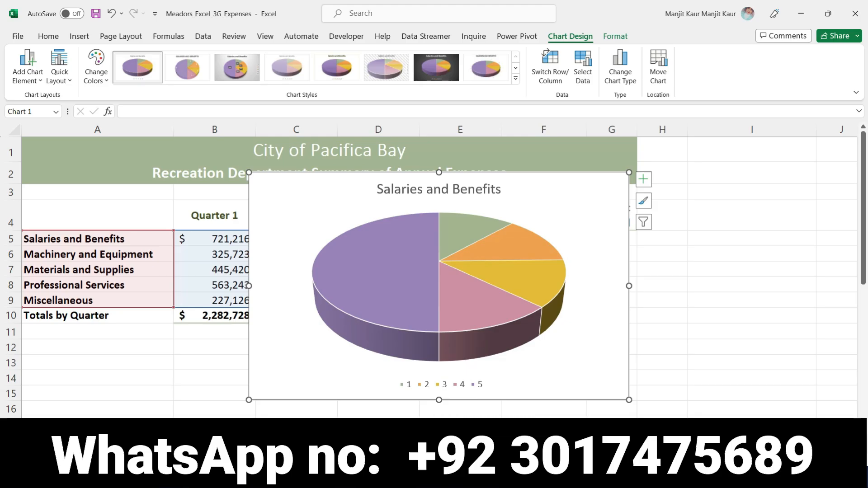
Step: Check the sheet name required in step 4 in Word, and in Excel move the pie chart to a new sheet named Annual Expenses Chart
{"action": "left_click", "coordinate": [456, 476]}
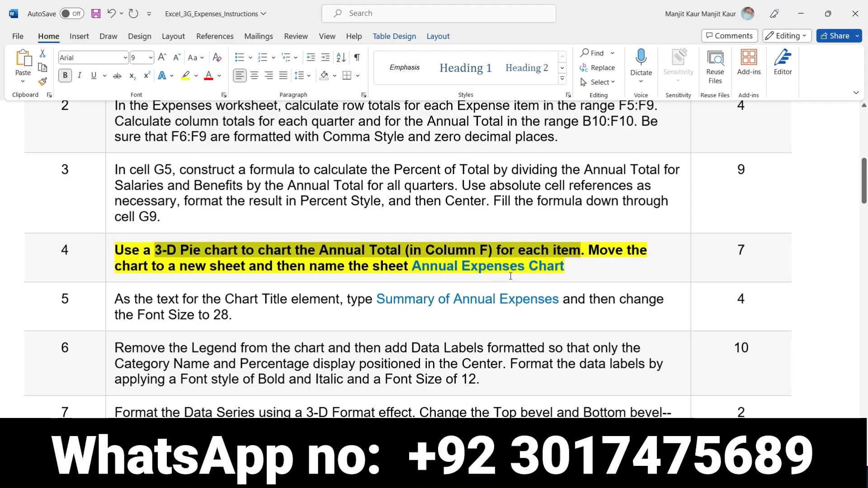
{"action": "left_click_drag", "start_coordinate": [583, 253], "coordinate": [564, 266]}
{"action": "left_click", "coordinate": [404, 267]}
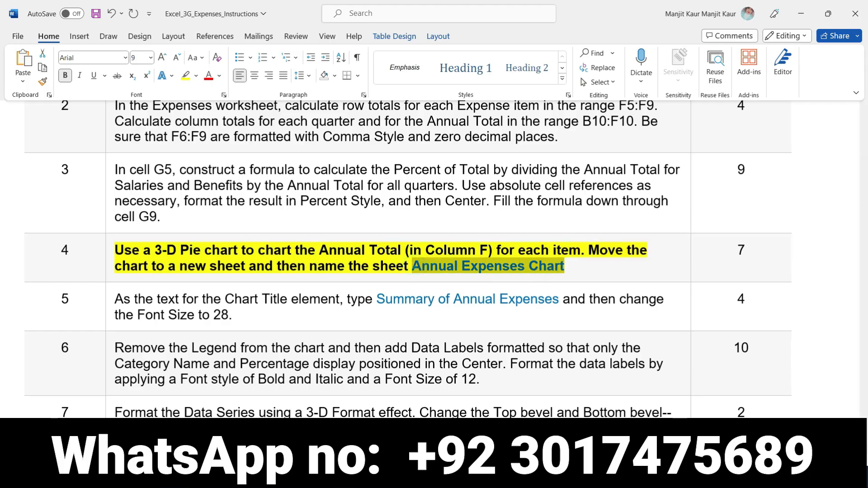
{"action": "key", "text": "alt+Tab"}
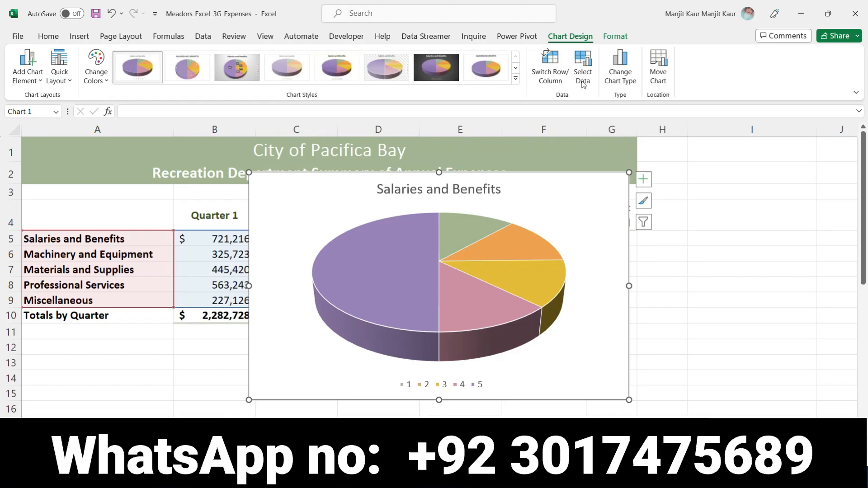
{"action": "left_click", "coordinate": [657, 82]}
{"action": "left_click", "coordinate": [596, 261]}
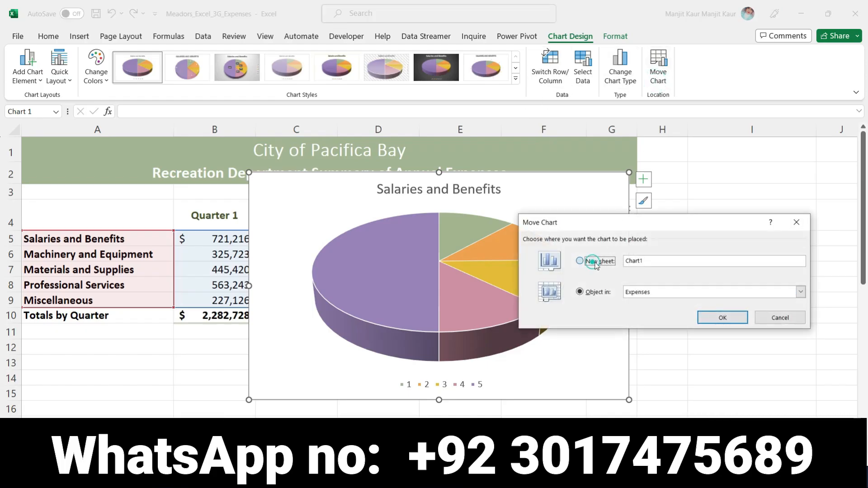
{"action": "type", "text": "Annual Expenses Chart"}
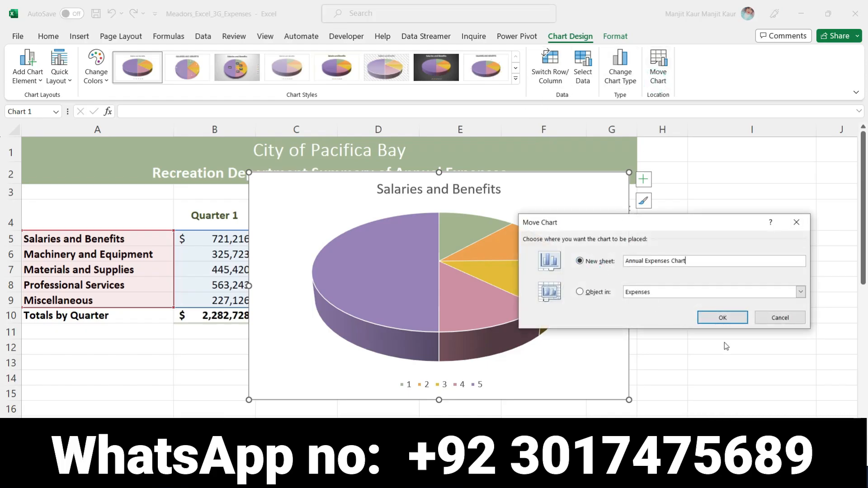
{"action": "left_click", "coordinate": [725, 318]}
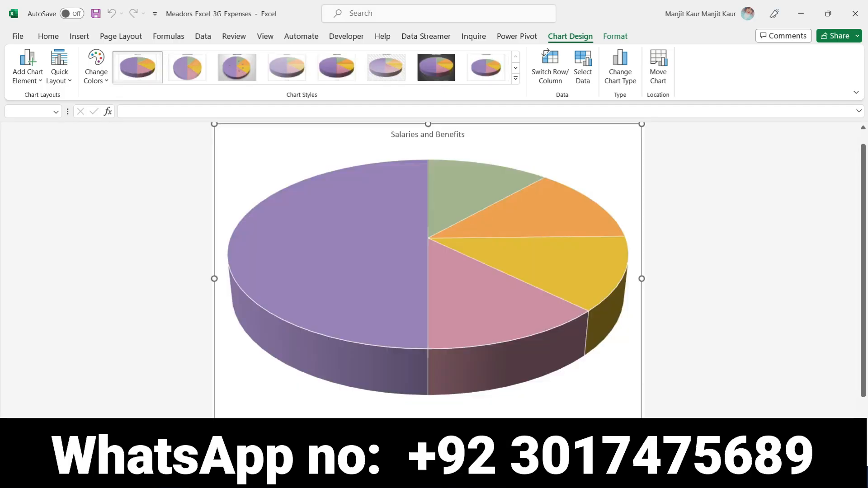
Step: Switch to Word and remove the bold and the yellow highlight from the step 4 instruction text
{"action": "key", "text": "alt+Tab"}
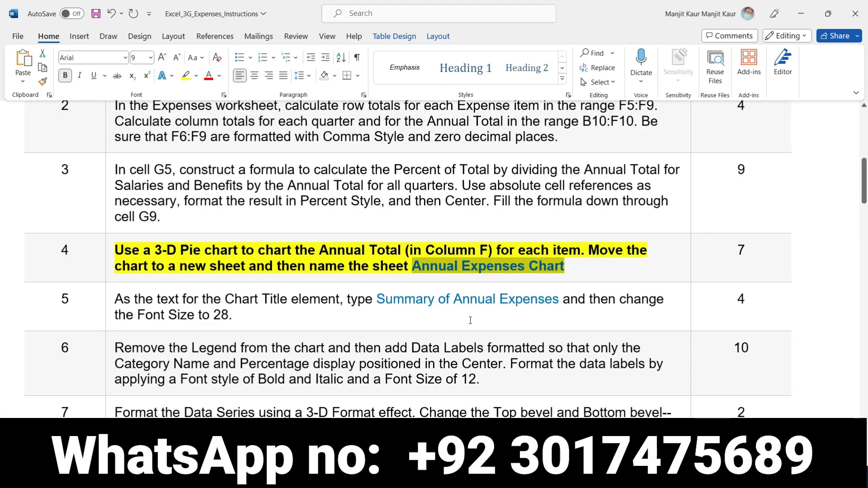
{"action": "left_click", "coordinate": [573, 271]}
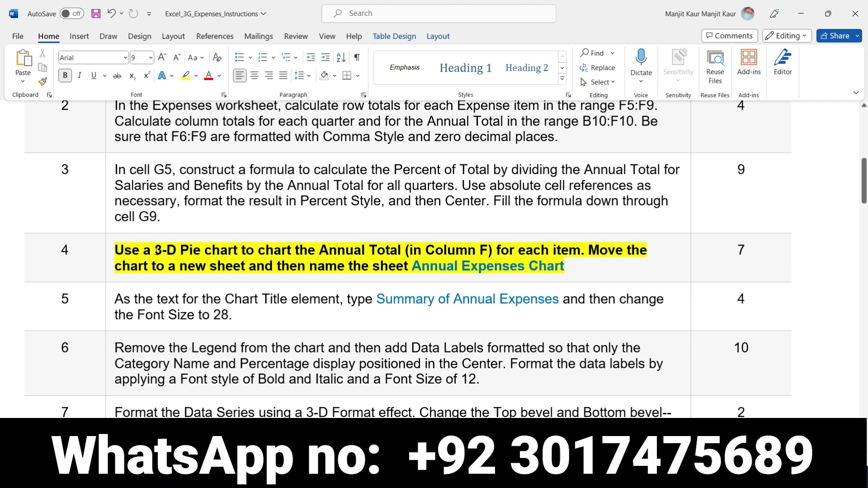
{"action": "left_click", "coordinate": [110, 257]}
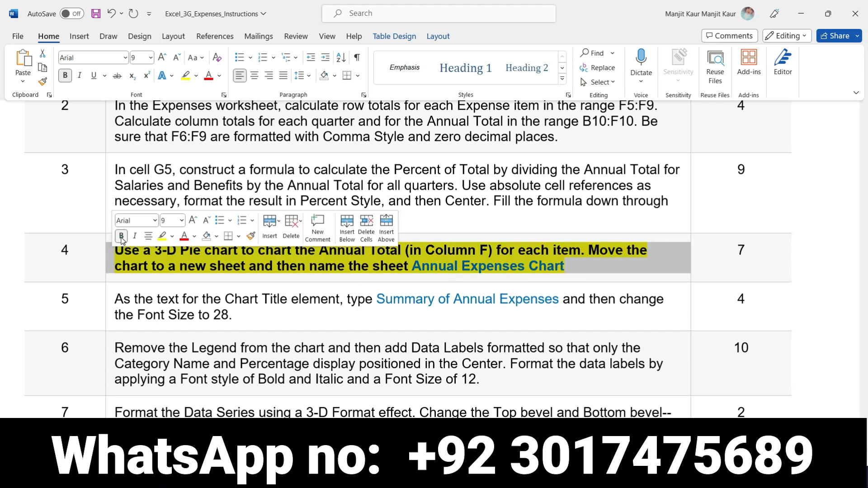
{"action": "left_click", "coordinate": [121, 235]}
{"action": "left_click", "coordinate": [162, 236]}
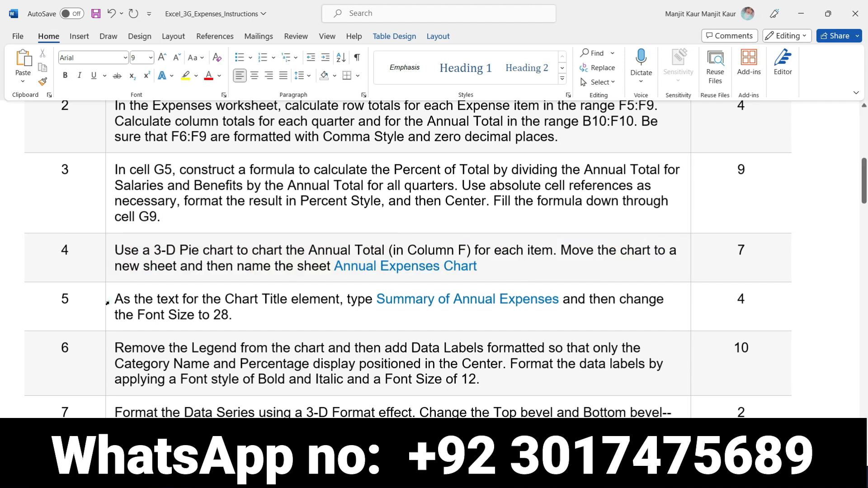
Step: Make the step 5 instruction text in the table bold and highlight it in yellow
{"action": "left_click", "coordinate": [110, 302]}
{"action": "left_click", "coordinate": [118, 283]}
{"action": "left_click", "coordinate": [158, 283]}
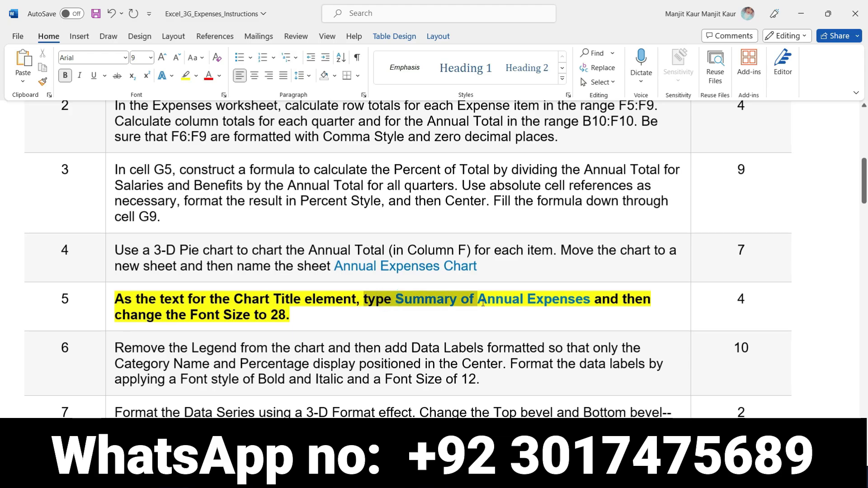
Step: Copy the title text from step 5 in Word and set the pie chart's title in Excel to Summary of Annual Expenses
{"action": "left_click_drag", "start_coordinate": [239, 302], "coordinate": [304, 302]}
{"action": "left_click", "coordinate": [408, 307]}
{"action": "left_click_drag", "start_coordinate": [396, 299], "coordinate": [589, 300]}
{"action": "key", "text": "ctrl+c"}
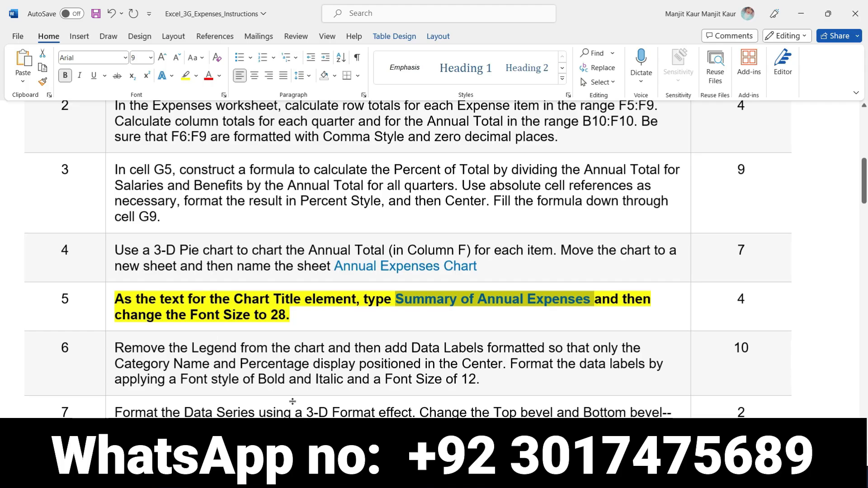
{"action": "key", "text": "alt+Tab"}
{"action": "left_click", "coordinate": [422, 135]}
{"action": "left_click", "coordinate": [197, 113]}
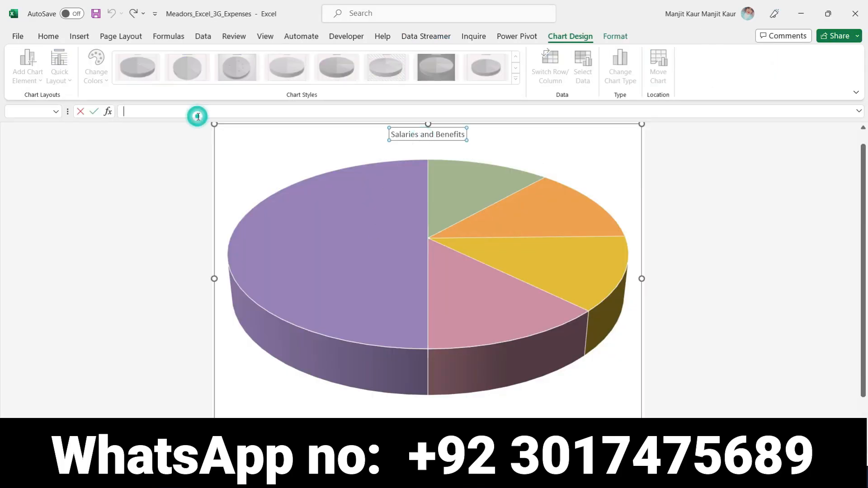
{"action": "key", "text": "ctrl+v"}
{"action": "key", "text": "Return"}
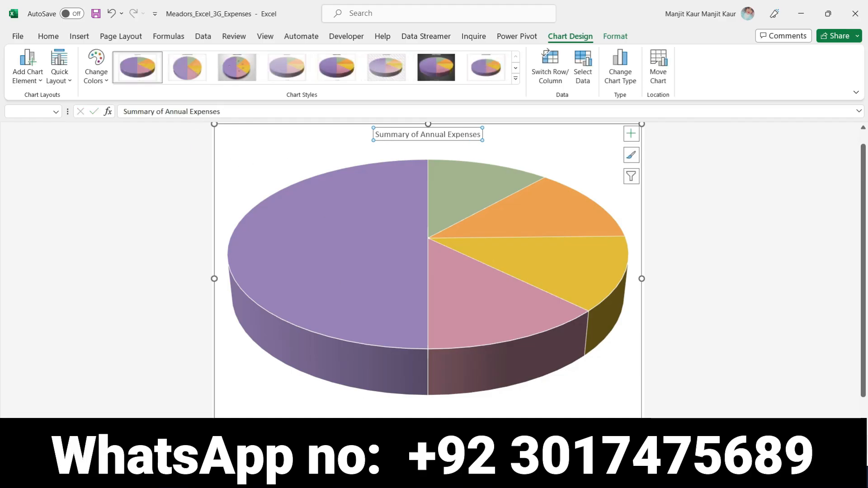
Step: Check the font size required in step 5 in Word, and in Excel set the chart title's font size to 28
{"action": "key", "text": "alt+Tab"}
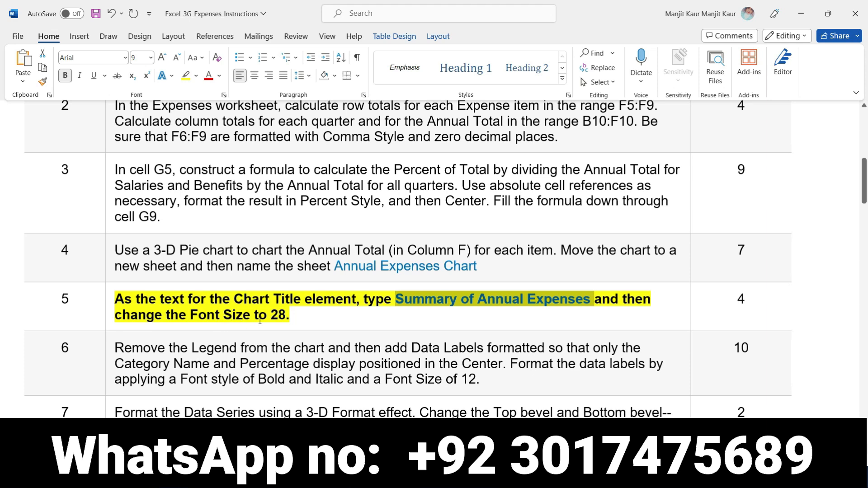
{"action": "left_click_drag", "start_coordinate": [268, 319], "coordinate": [286, 316]}
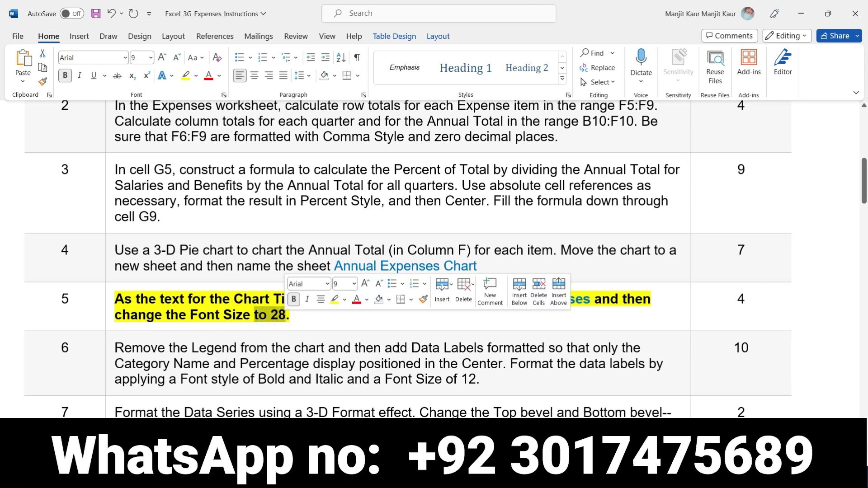
{"action": "key", "text": "alt+Tab"}
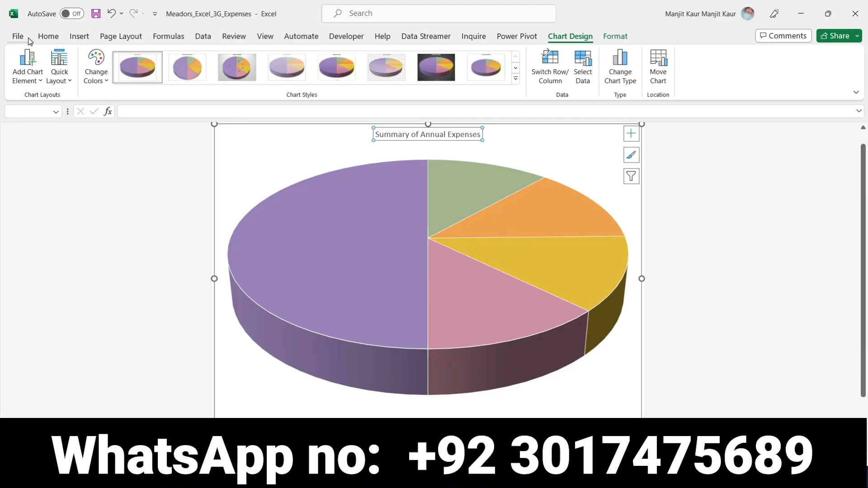
{"action": "left_click", "coordinate": [56, 39]}
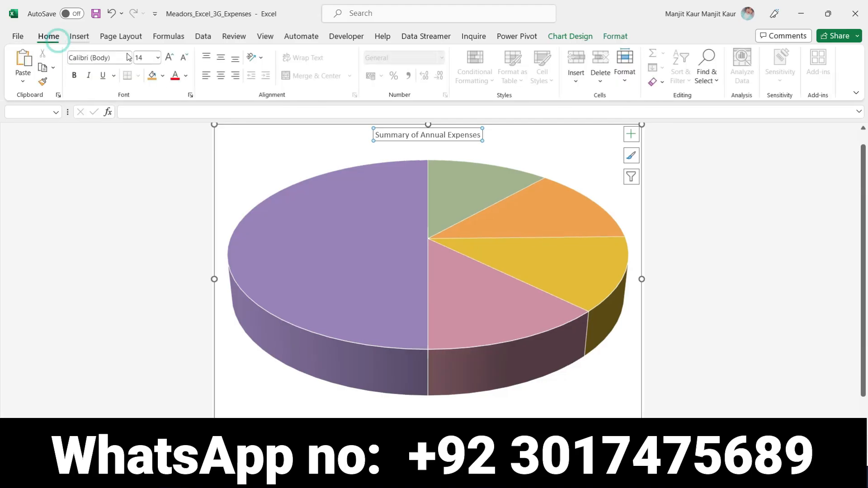
{"action": "left_click", "coordinate": [158, 57]}
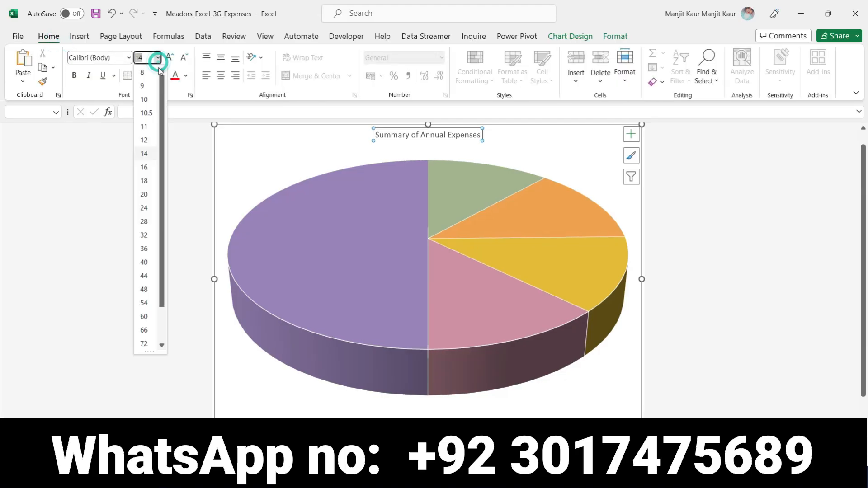
{"action": "left_click", "coordinate": [144, 221]}
Step: Switch to Word, remove the bold and yellow highlight from the step 5 instruction, and apply both to the step 6 instruction
{"action": "left_click", "coordinate": [420, 477]}
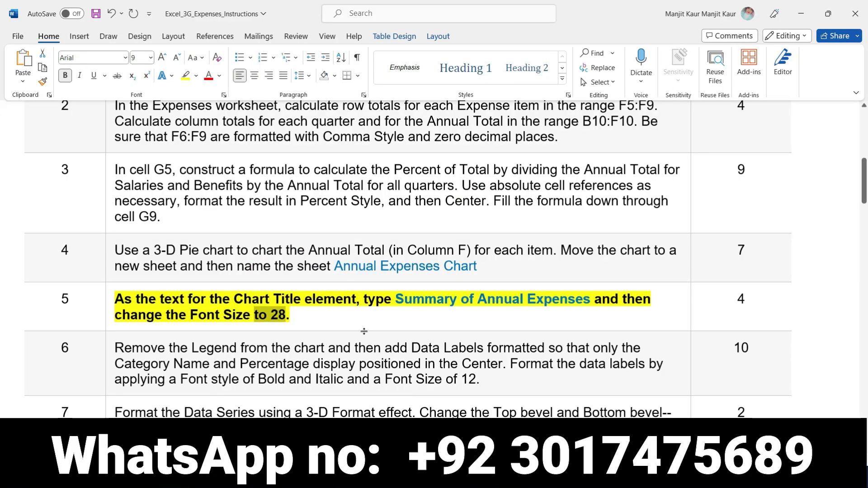
{"action": "left_click", "coordinate": [291, 321]}
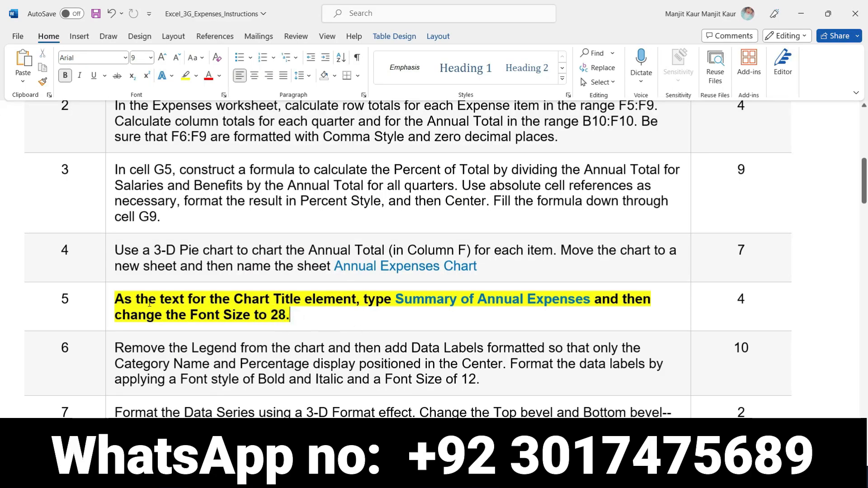
{"action": "left_click", "coordinate": [112, 298]}
{"action": "left_click", "coordinate": [121, 279]}
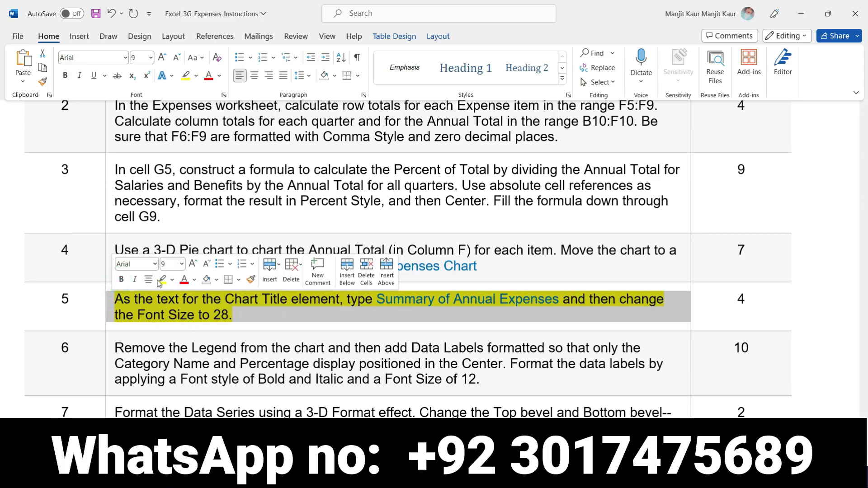
{"action": "left_click", "coordinate": [161, 280]}
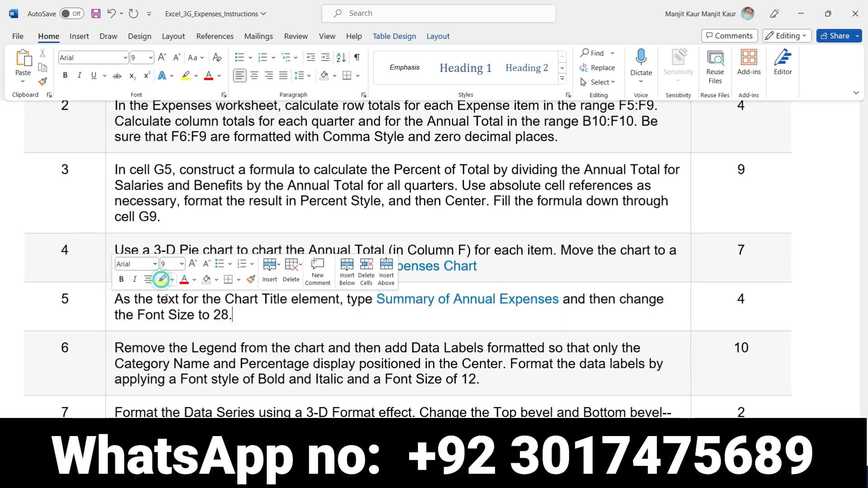
{"action": "left_click", "coordinate": [112, 352]}
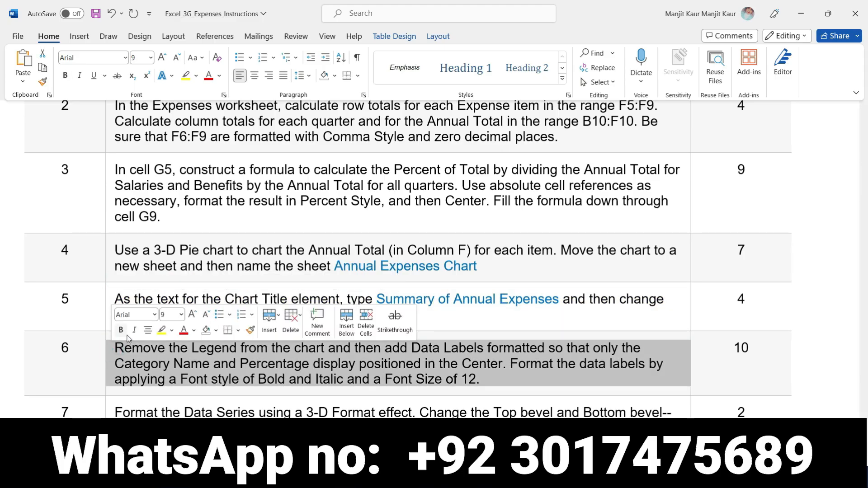
{"action": "left_click", "coordinate": [161, 330]}
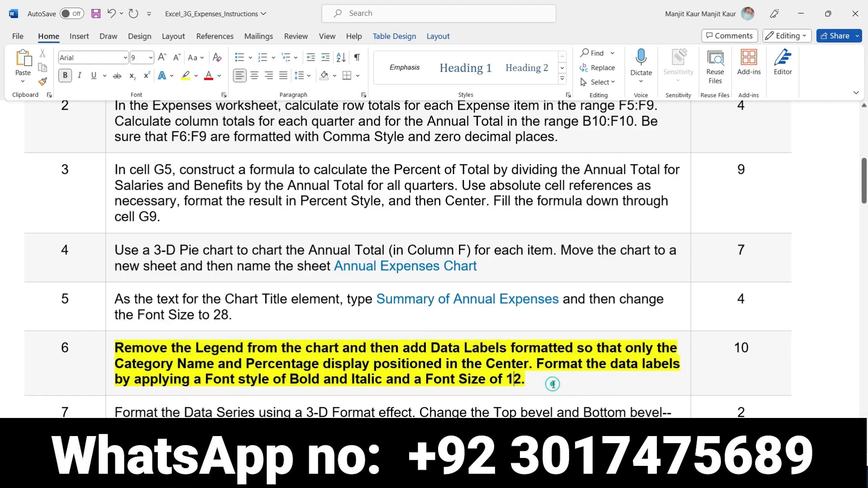
Step: Check the legend requirement in step 6 in Word, and in Excel remove the legend from the pie chart
{"action": "scroll", "coordinate": [172, 387], "scroll_direction": "down", "scroll_amount": 4}
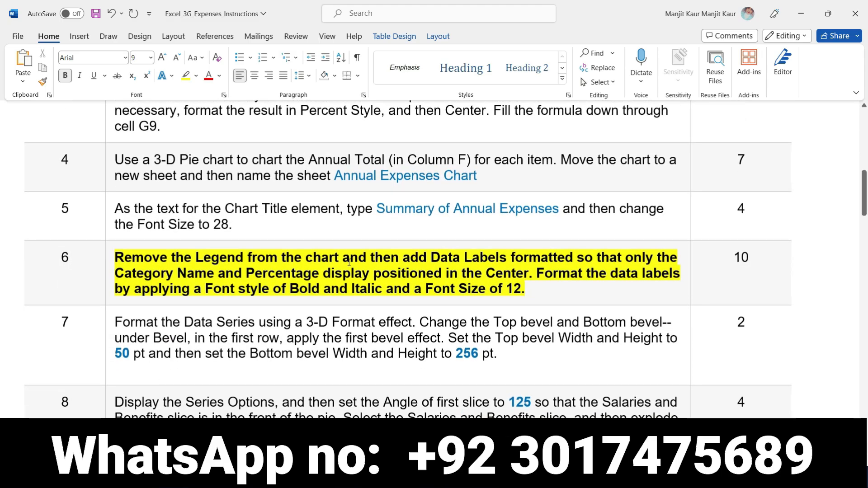
{"action": "left_click_drag", "start_coordinate": [337, 261], "coordinate": [155, 256]}
{"action": "key", "text": "alt+Tab"}
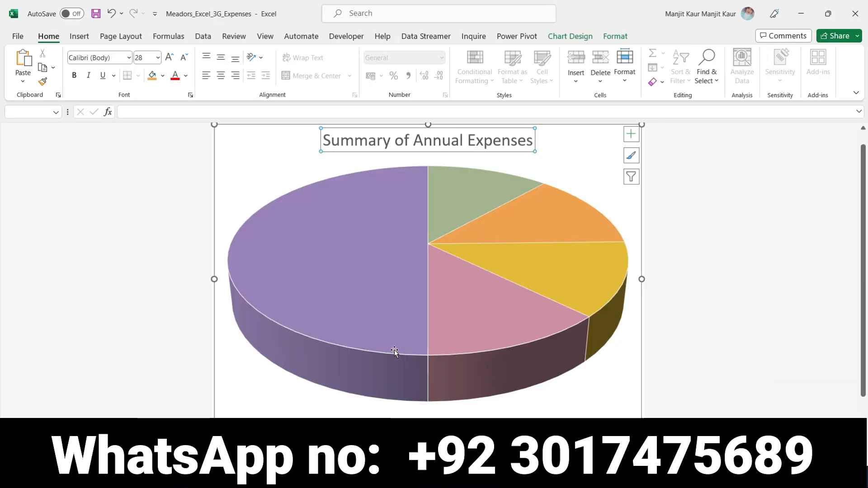
{"action": "left_click", "coordinate": [631, 134]}
{"action": "left_click", "coordinate": [654, 172]}
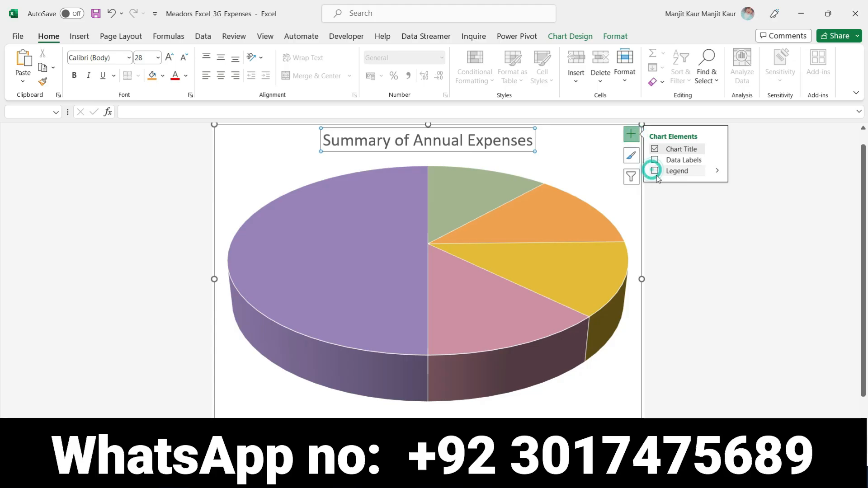
Step: Check the data label requirement in step 6 in Word, and in Excel add data labels to the pie chart
{"action": "key", "text": "alt+Tab"}
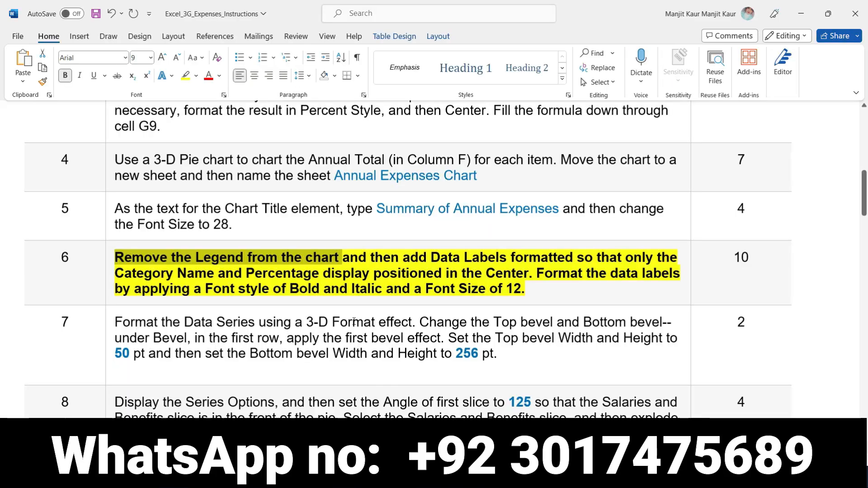
{"action": "left_click", "coordinate": [383, 257]}
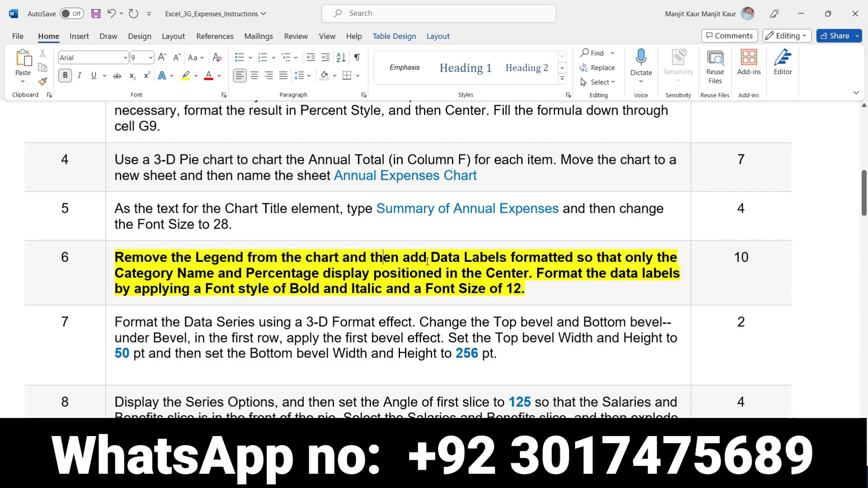
{"action": "left_click_drag", "start_coordinate": [410, 256], "coordinate": [575, 262]}
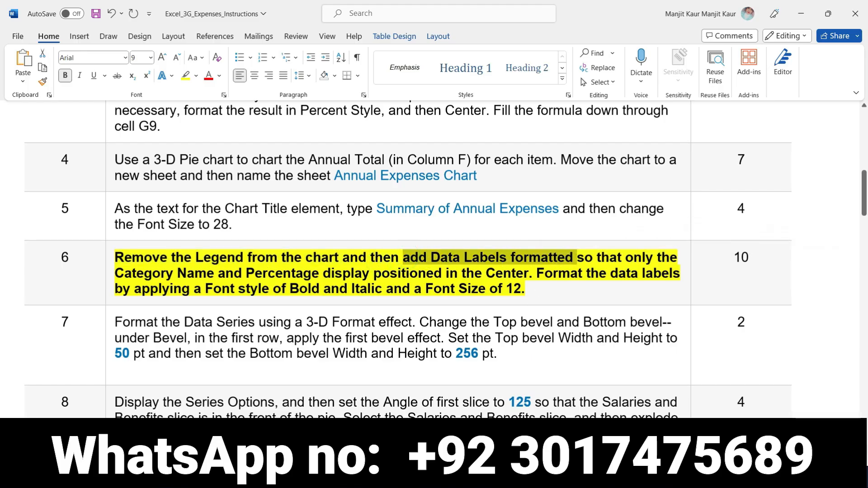
{"action": "key", "text": "alt+Tab"}
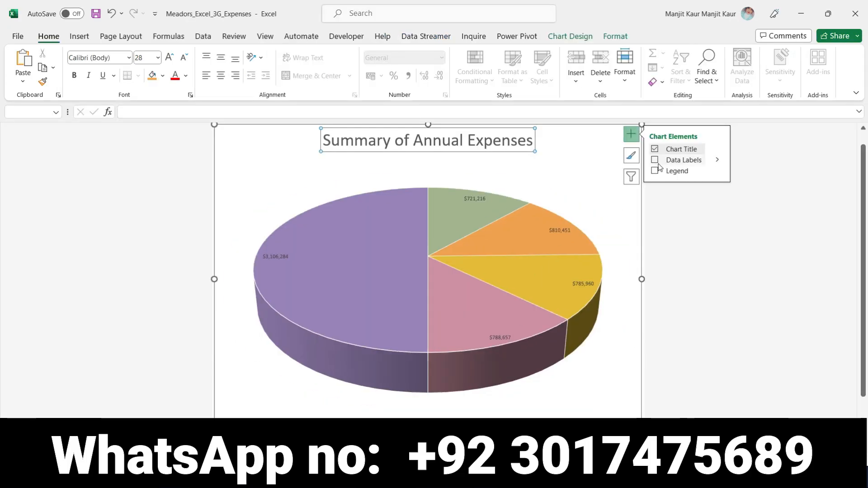
{"action": "left_click", "coordinate": [655, 161]}
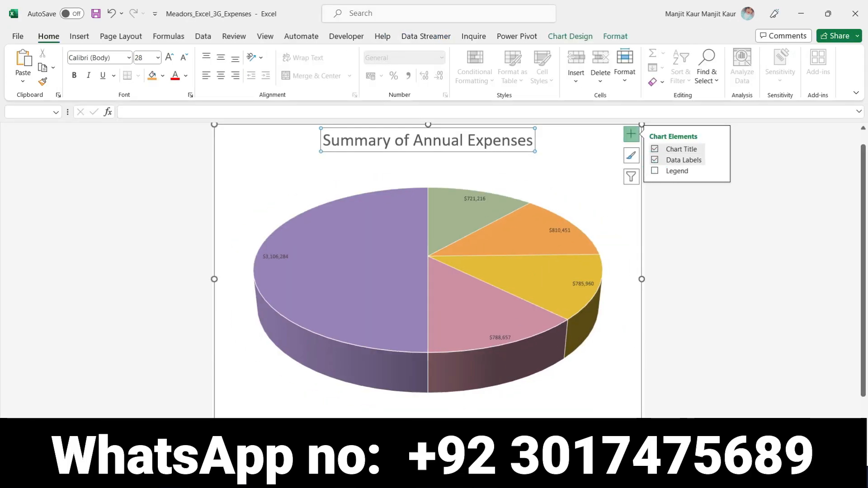
Step: Check the label contents required in step 6 in Word, and in Excel show only Category Name and Percentage in the data labels, positioned at Center
{"action": "key", "text": "alt+Tab"}
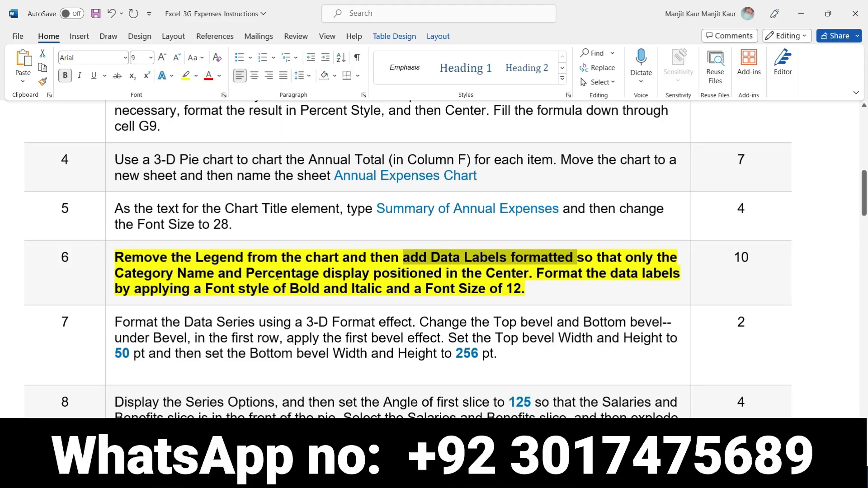
{"action": "left_click_drag", "start_coordinate": [117, 272], "coordinate": [528, 273]}
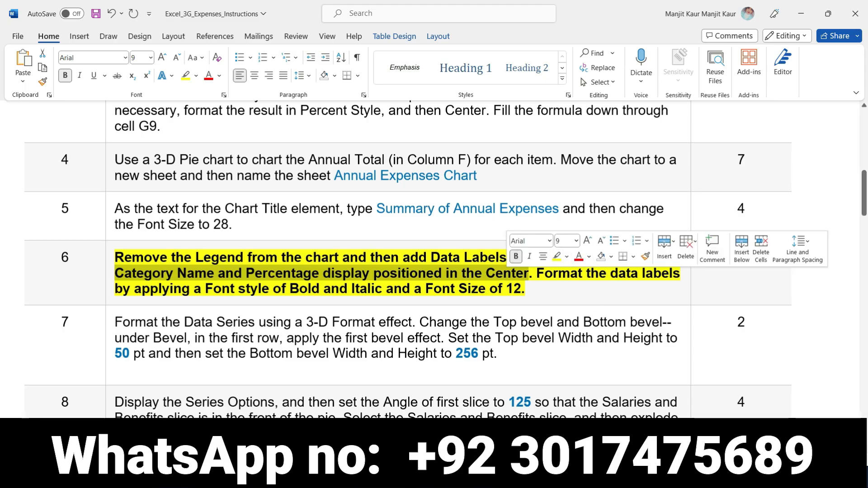
{"action": "key", "text": "alt+Tab"}
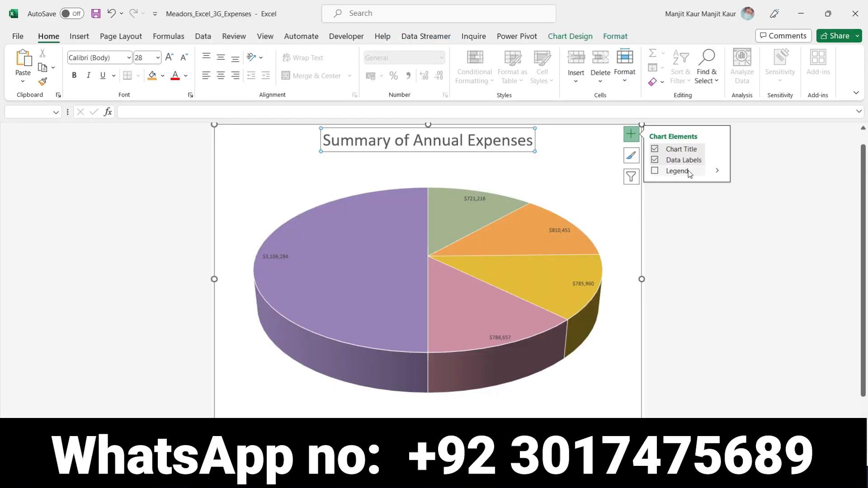
{"action": "left_click", "coordinate": [719, 161]}
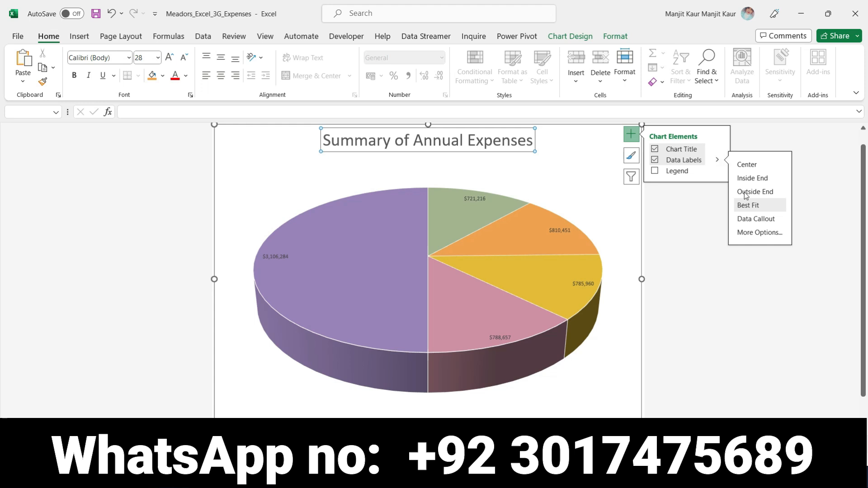
{"action": "left_click", "coordinate": [751, 235]}
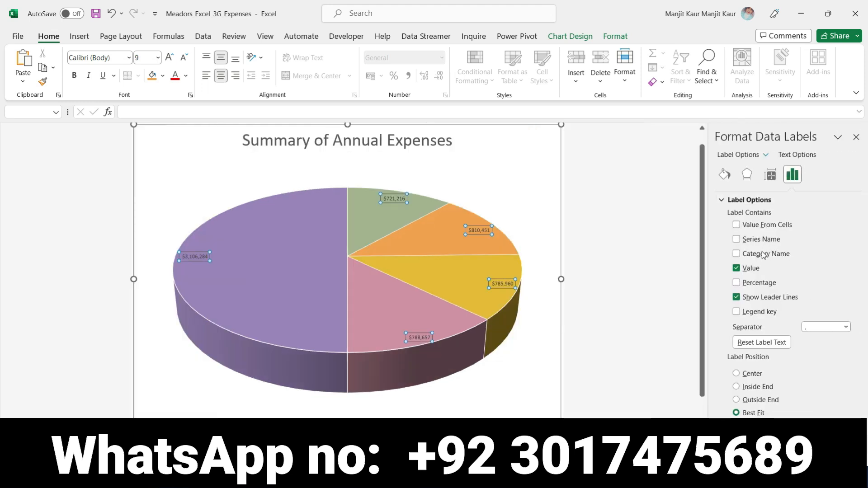
{"action": "left_click", "coordinate": [754, 256]}
{"action": "left_click", "coordinate": [756, 285]}
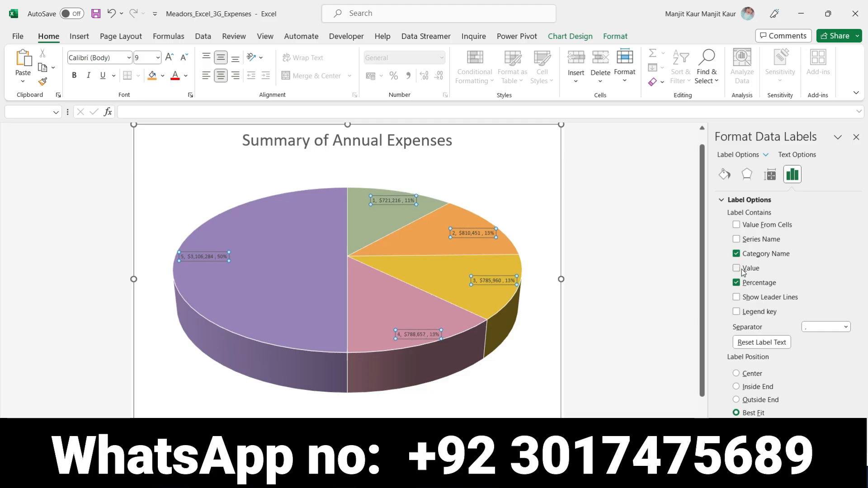
{"action": "left_click", "coordinate": [735, 375]}
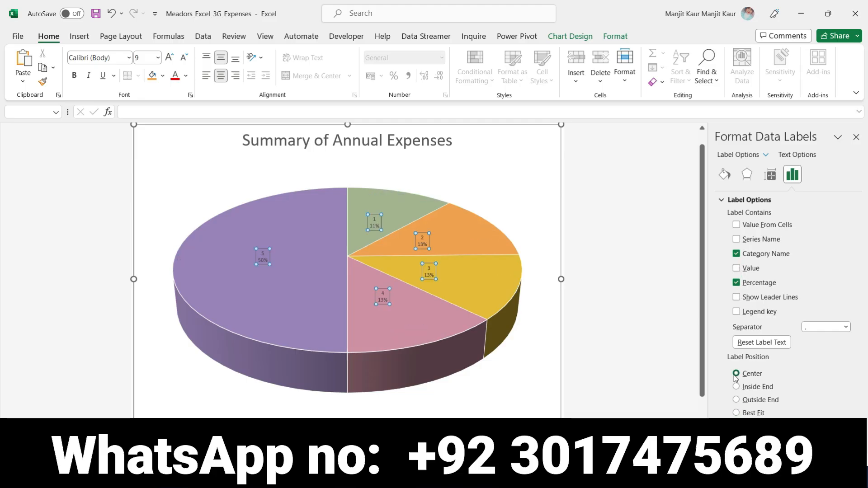